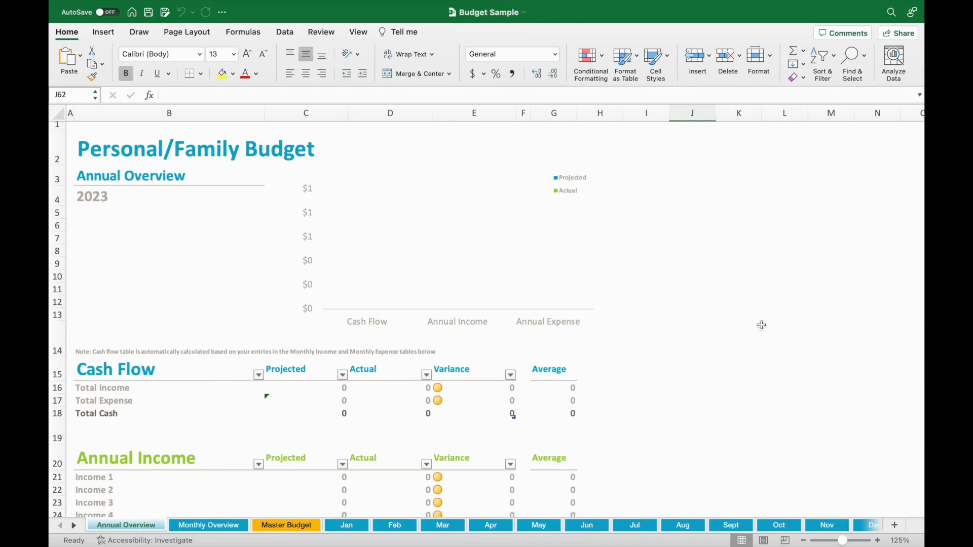
Step: Review the Annual Overview sheet's cash flow, annual income and annual expense tables down to the Total row
{"action": "scroll", "coordinate": [762, 325], "scroll_direction": "down", "scroll_amount": 3}
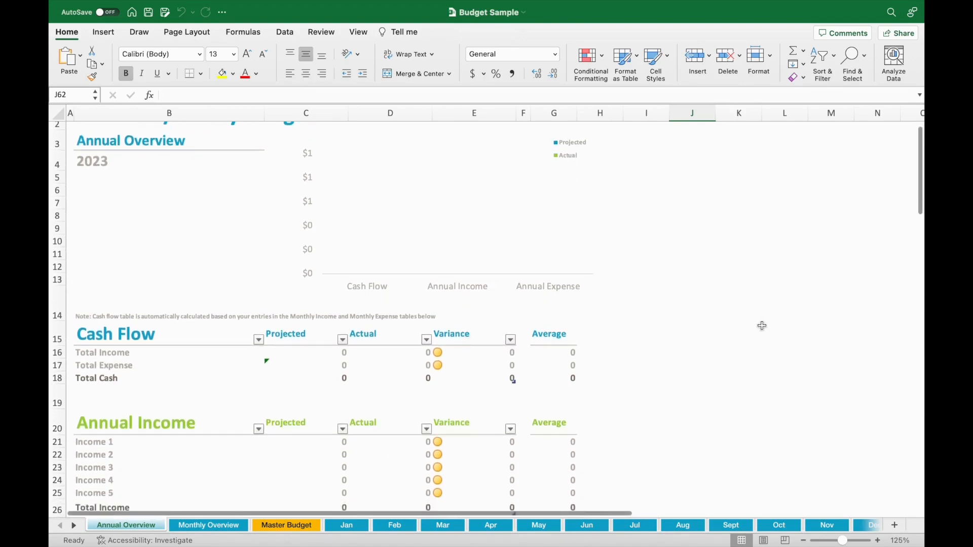
{"action": "scroll", "coordinate": [761, 325], "scroll_direction": "down", "scroll_amount": 5}
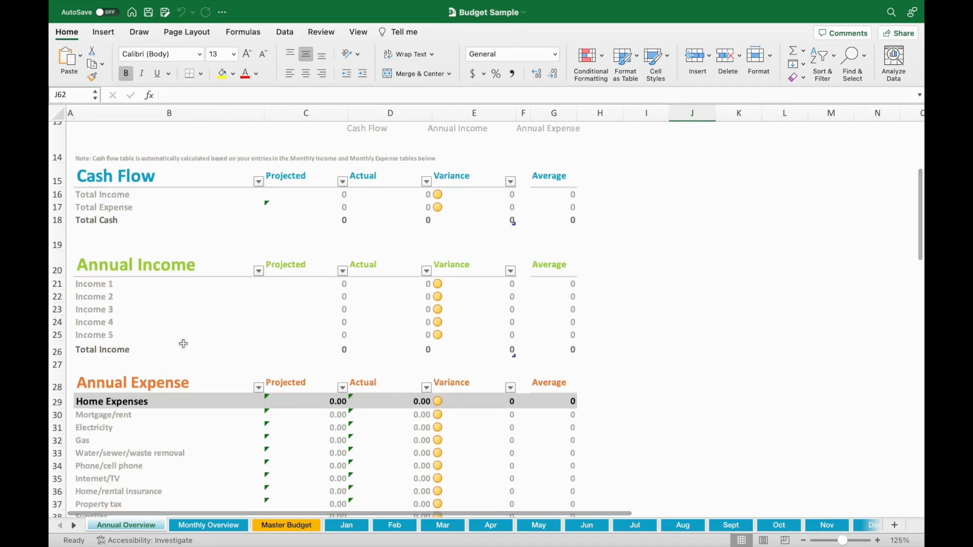
{"action": "scroll", "coordinate": [224, 355], "scroll_direction": "down", "scroll_amount": 4}
{"action": "scroll", "coordinate": [735, 281], "scroll_direction": "down", "scroll_amount": 2}
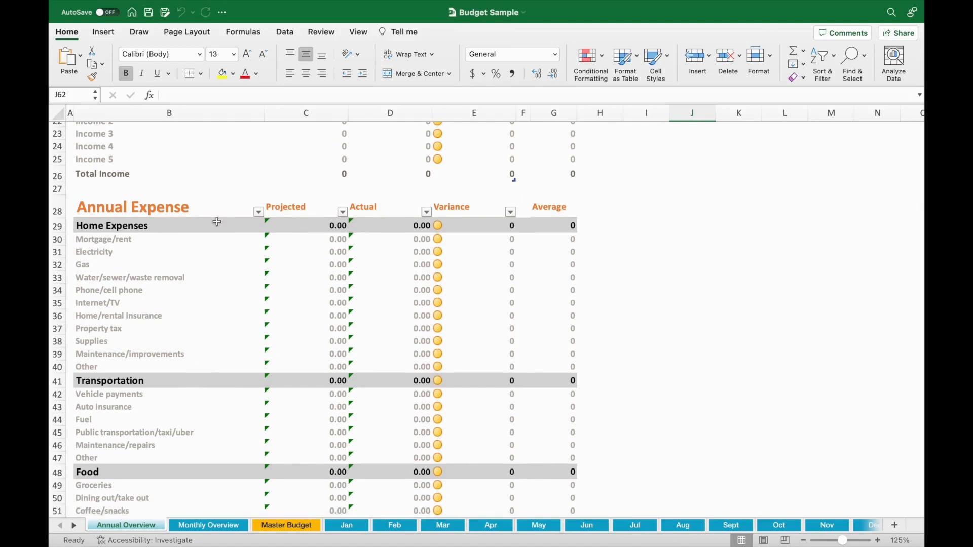
{"action": "scroll", "coordinate": [211, 380], "scroll_direction": "down", "scroll_amount": 5}
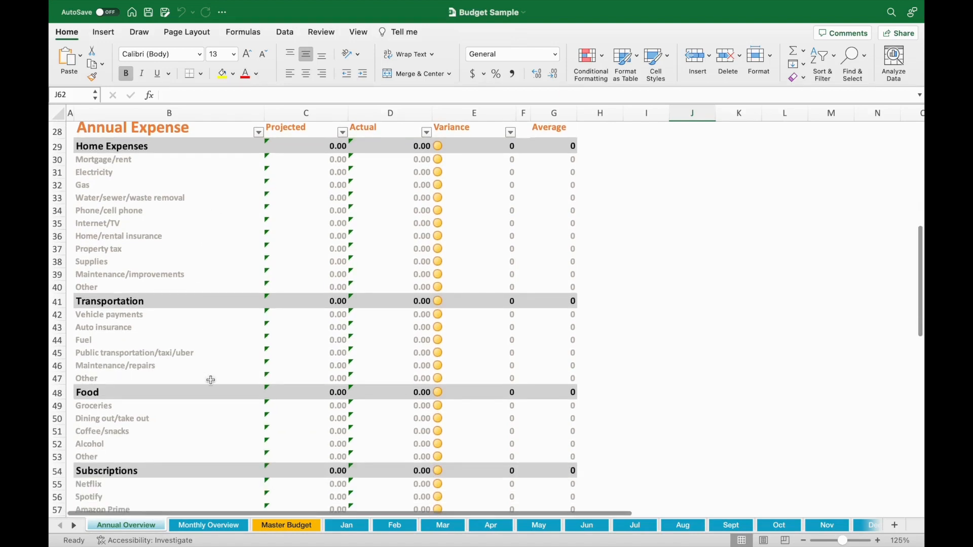
{"action": "scroll", "coordinate": [181, 388], "scroll_direction": "down", "scroll_amount": 10}
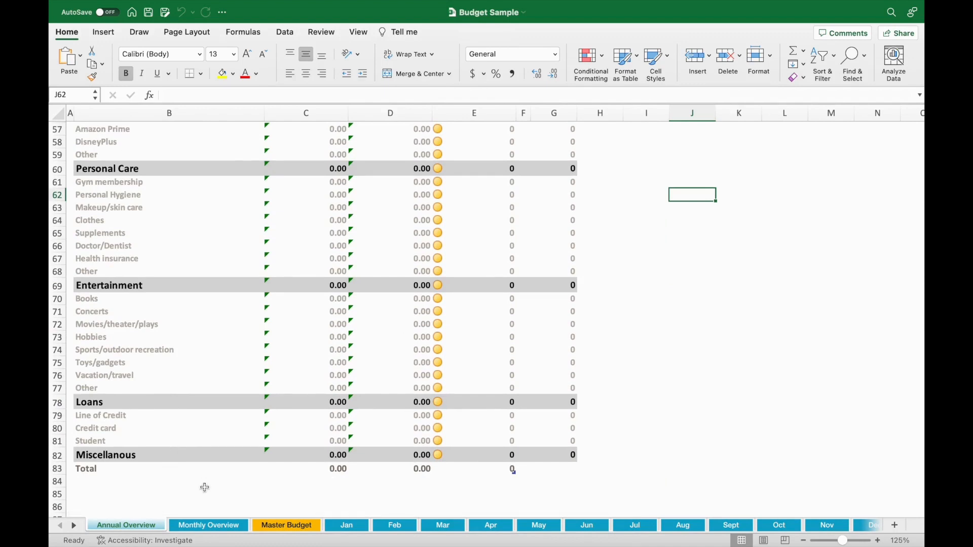
Step: Open the Monthly Overview sheet and inspect the saving goal row and January's total income and total expense formulas
{"action": "left_click", "coordinate": [205, 527]}
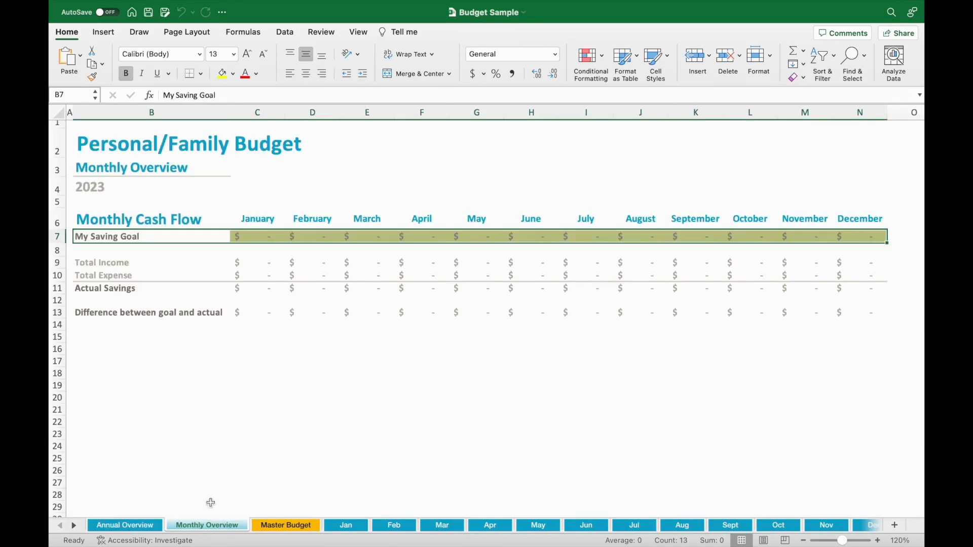
{"action": "left_click", "coordinate": [241, 399]}
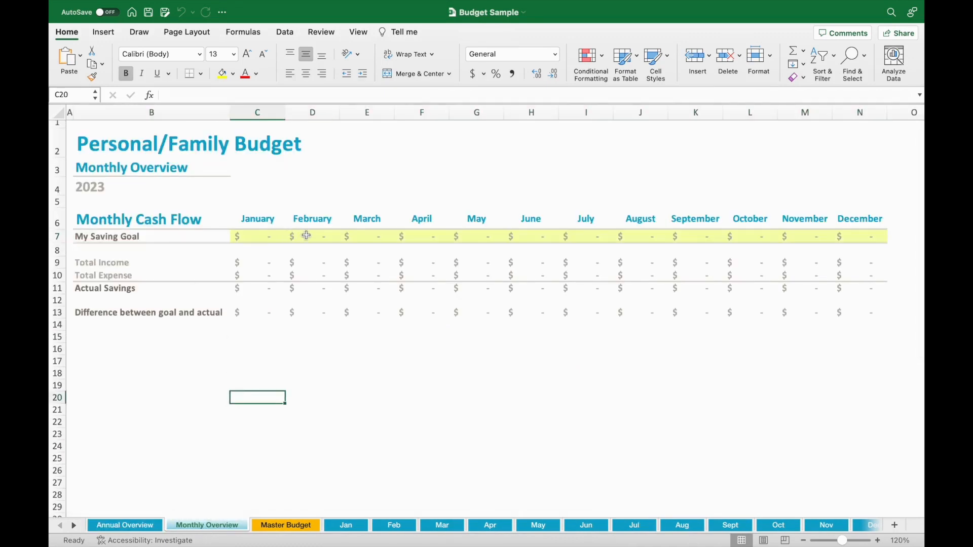
{"action": "left_click", "coordinate": [875, 239]}
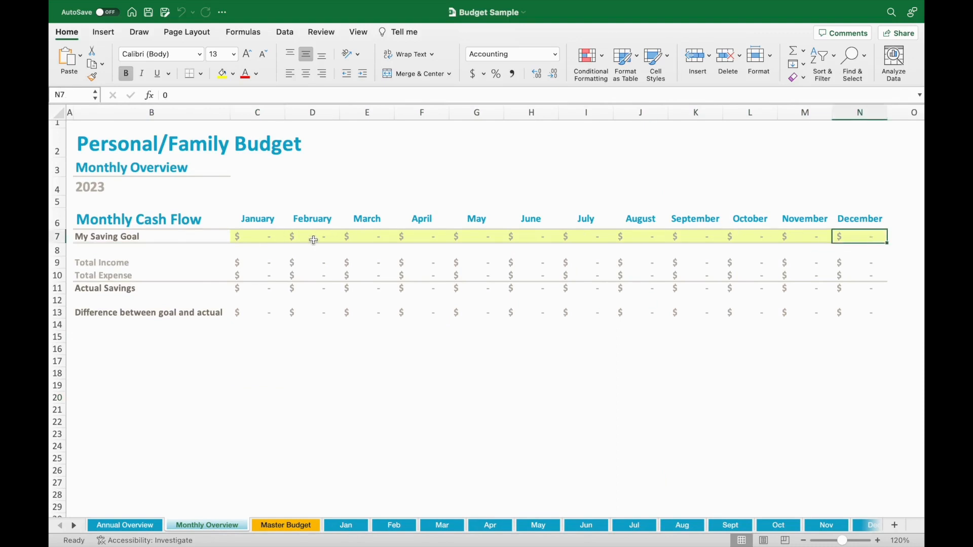
{"action": "left_click", "coordinate": [279, 239]}
{"action": "left_click", "coordinate": [267, 257]}
{"action": "left_click", "coordinate": [262, 277]}
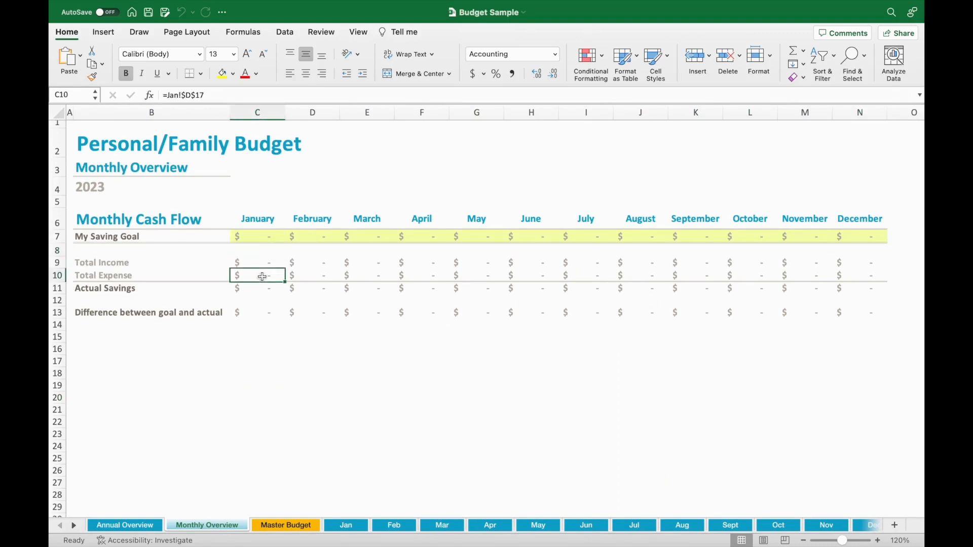
{"action": "left_click", "coordinate": [263, 260]}
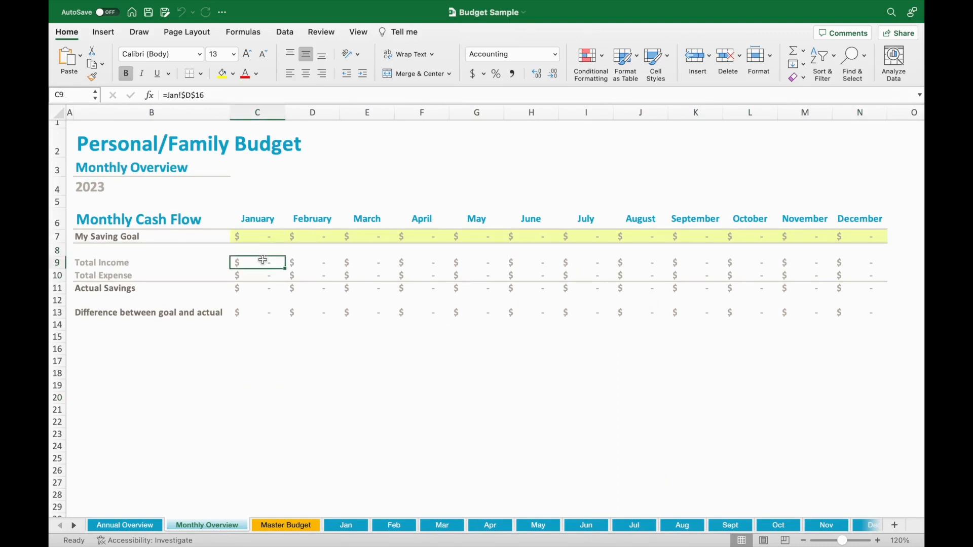
Step: Open the Master Budget sheet and review its monthly expense categories and fixed expenses table
{"action": "left_click", "coordinate": [310, 525]}
{"action": "scroll", "coordinate": [436, 368], "scroll_direction": "up", "scroll_amount": 1}
{"action": "scroll", "coordinate": [436, 368], "scroll_direction": "up", "scroll_amount": 2}
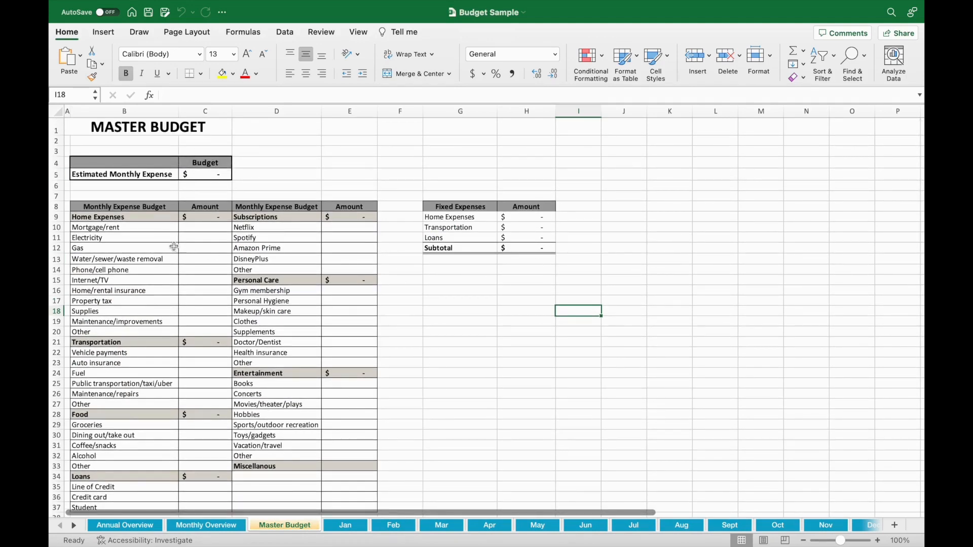
{"action": "scroll", "coordinate": [356, 377], "scroll_direction": "down", "scroll_amount": 2}
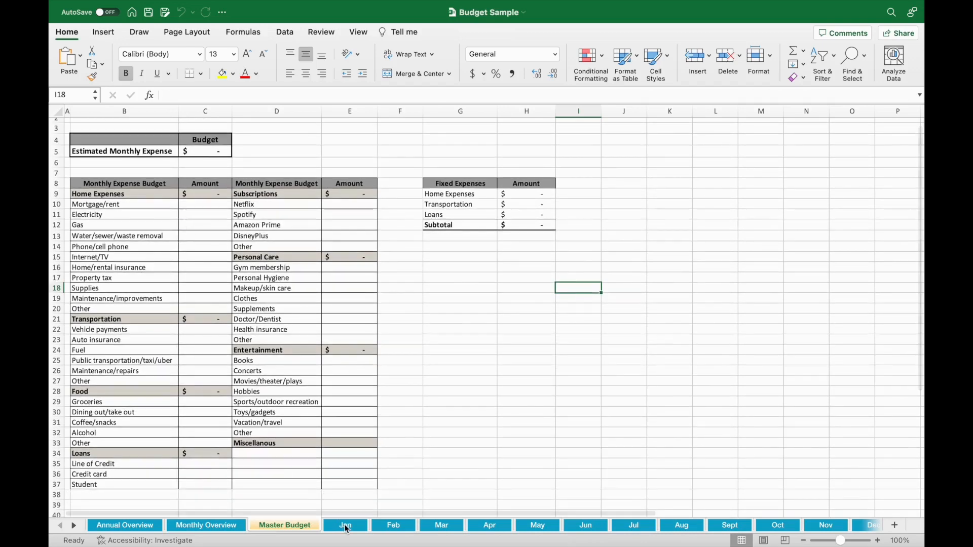
Step: Look through the Jan, Feb and Mar sheets, including January's monthly income and expense tables
{"action": "left_click", "coordinate": [346, 527]}
{"action": "scroll", "coordinate": [334, 277], "scroll_direction": "up", "scroll_amount": 4}
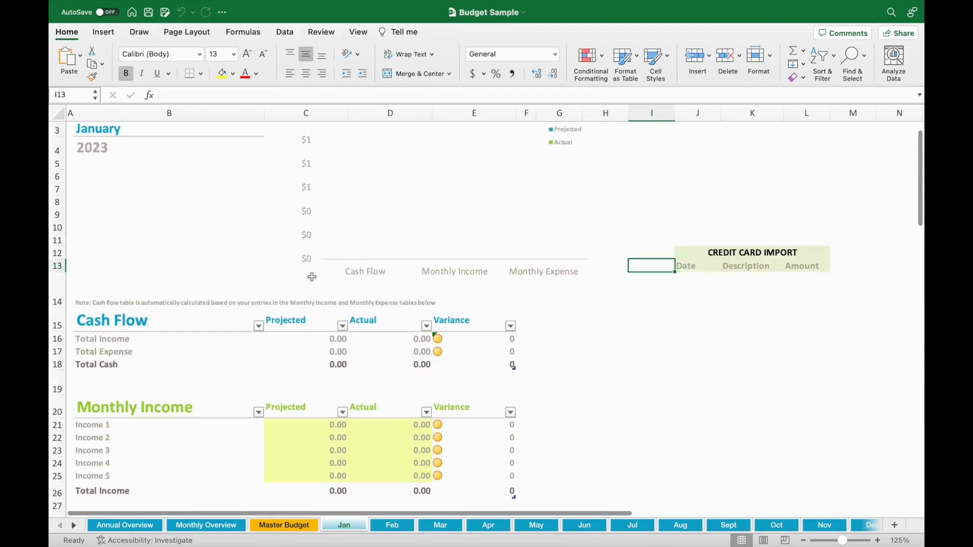
{"action": "scroll", "coordinate": [560, 413], "scroll_direction": "down", "scroll_amount": 8}
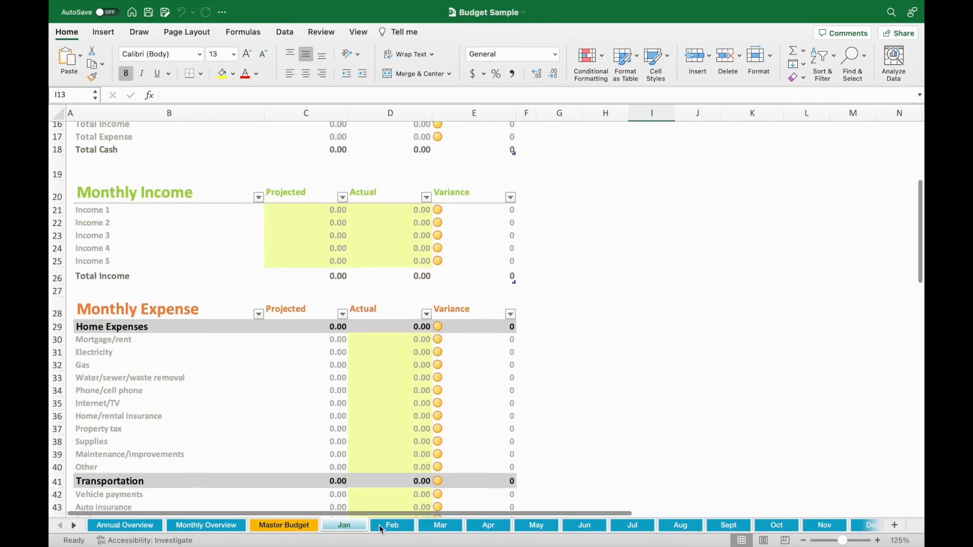
{"action": "left_click", "coordinate": [392, 525]}
{"action": "left_click", "coordinate": [576, 409]}
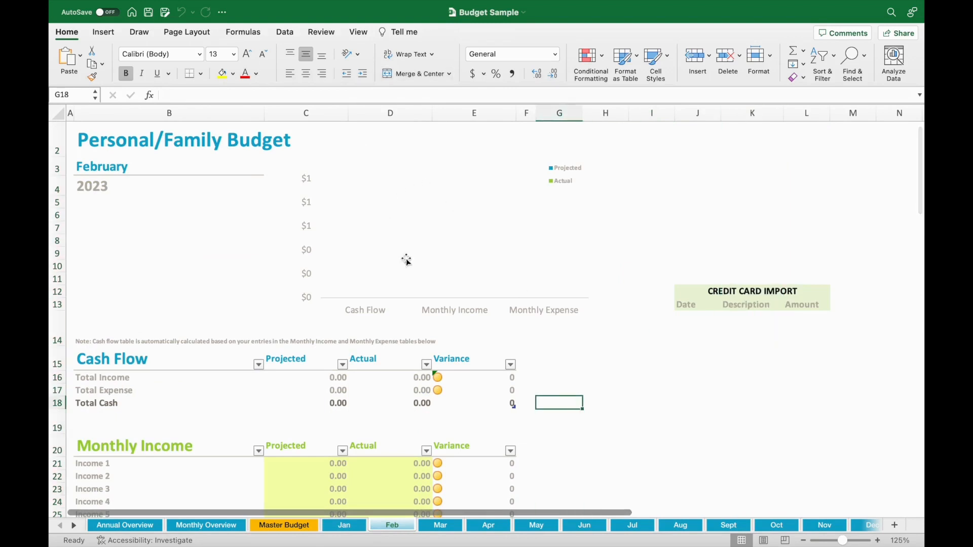
{"action": "left_click", "coordinate": [444, 526]}
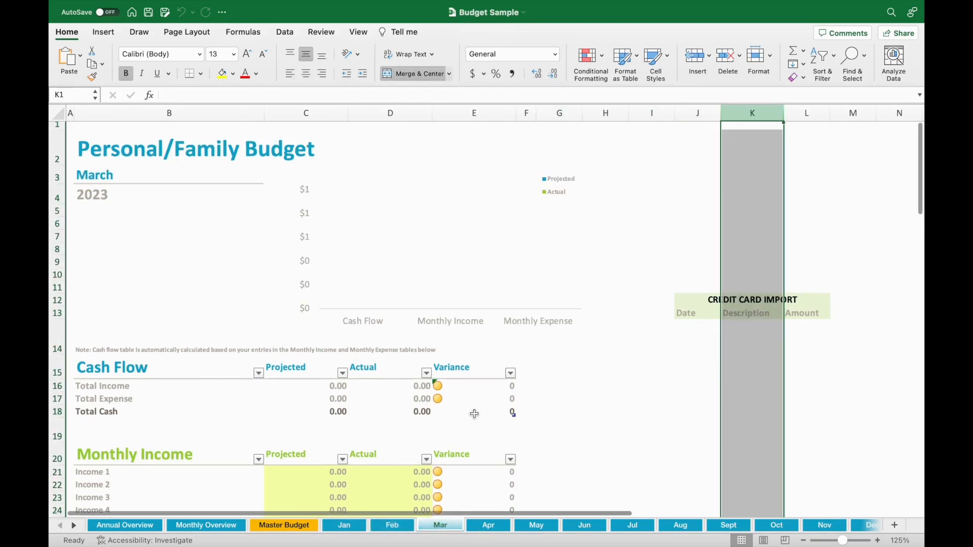
Step: On the Master Budget sheet, set the home expenses Mortgage/rent to 1500, Electricity to 80 and Gas to 80
{"action": "left_click", "coordinate": [286, 526]}
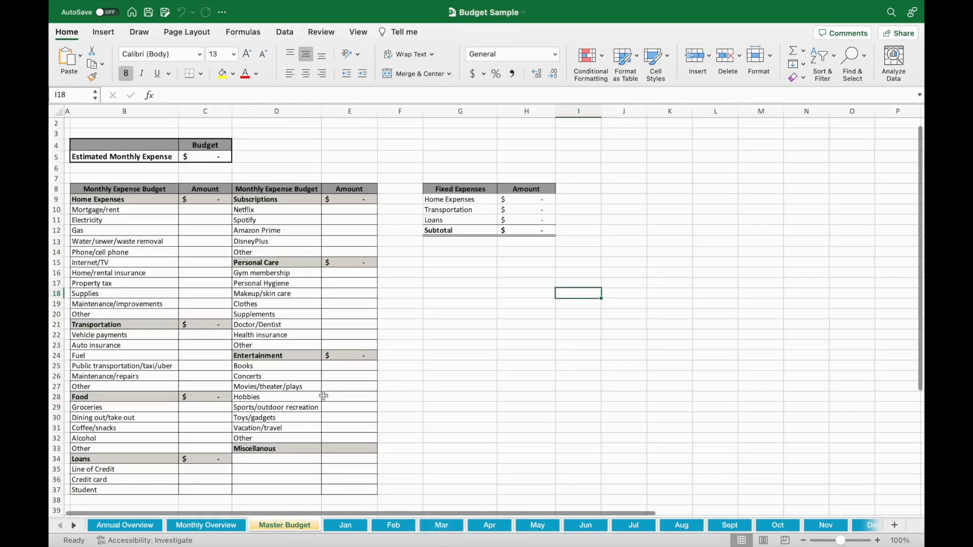
{"action": "left_click", "coordinate": [221, 206]}
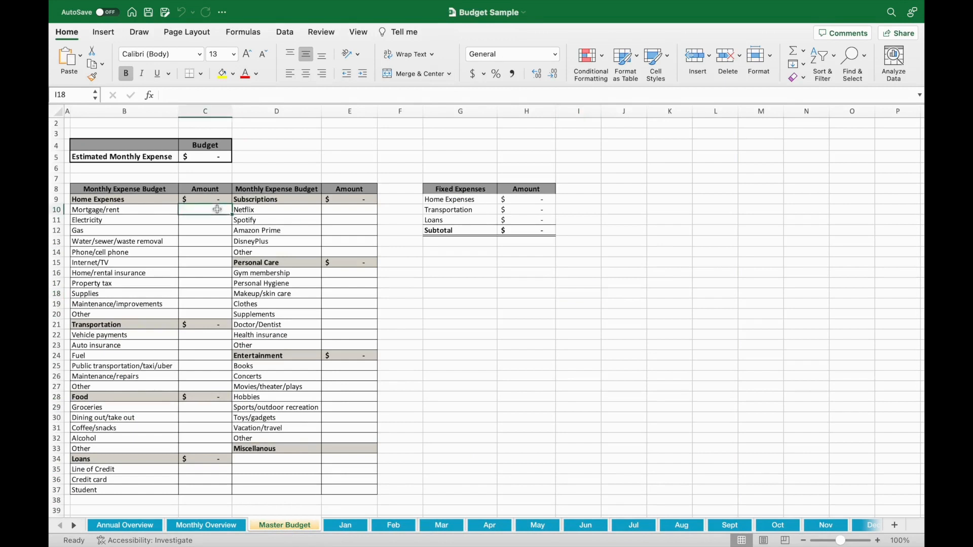
{"action": "type", "text": "1500"}
{"action": "key", "text": "Return"}
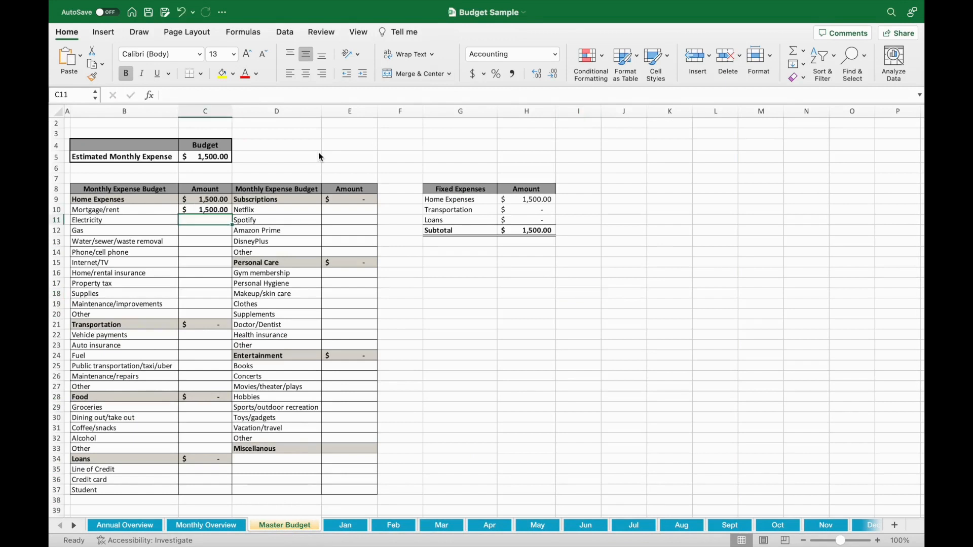
{"action": "type", "text": "80"}
{"action": "key", "text": "Return"}
{"action": "type", "text": "80"}
{"action": "key", "text": "Return"}
{"action": "key", "text": "Return"}
{"action": "key", "text": "Return"}
Step: Under Home Expenses, set Phone/cell phone to 100, Internet/TV to 80 and Supplies to 50
{"action": "type", "text": "80"}
{"action": "key", "text": "Up"}
{"action": "type", "text": "100"}
{"action": "key", "text": "Return"}
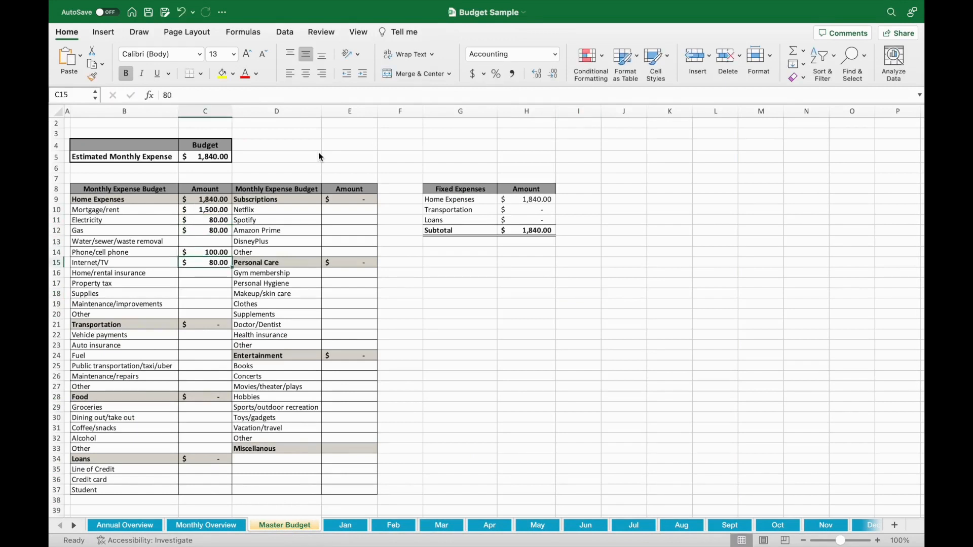
{"action": "key", "text": "Return"}
{"action": "key", "text": "Return"}
{"action": "key", "text": "Tab"}
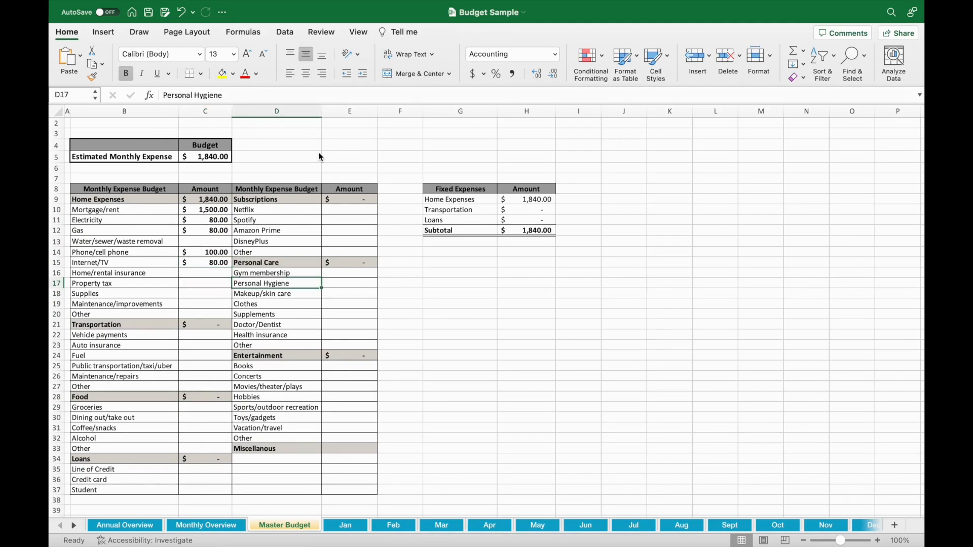
{"action": "key", "text": "Return"}
{"action": "type", "text": "50"}
{"action": "key", "text": "Return"}
Step: Set the Netflix amount under Subscriptions to 15
{"action": "left_click", "coordinate": [342, 211]}
{"action": "type", "text": "15"}
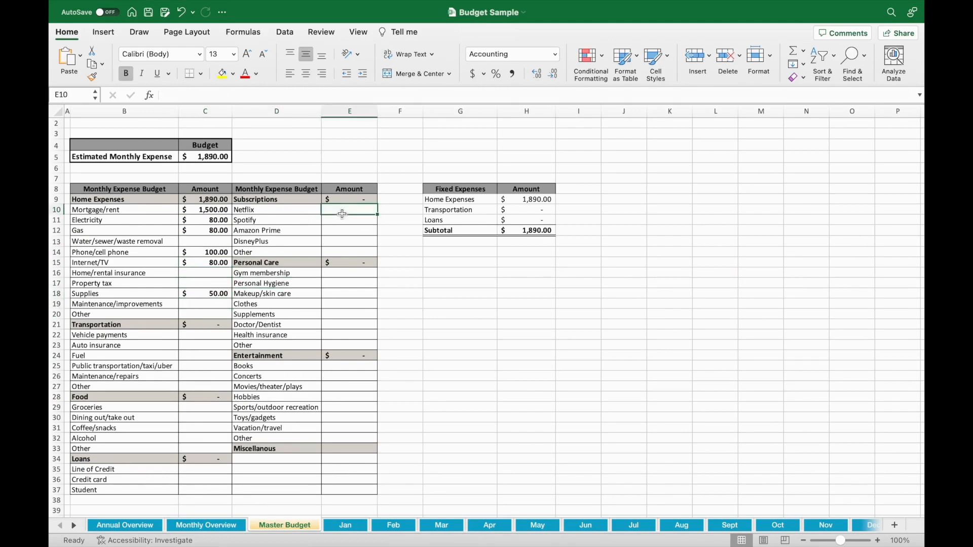
{"action": "key", "text": "Return"}
Step: Under Transportation, set Vehicle payments to 300, Auto insurance to 100 and Fuel to 200
{"action": "left_click", "coordinate": [217, 333]}
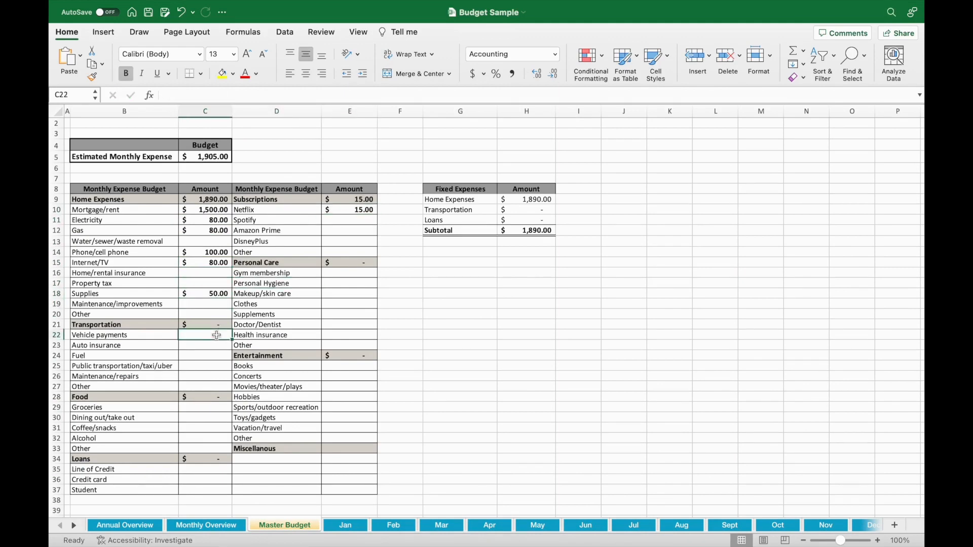
{"action": "type", "text": "300"}
{"action": "key", "text": "Return"}
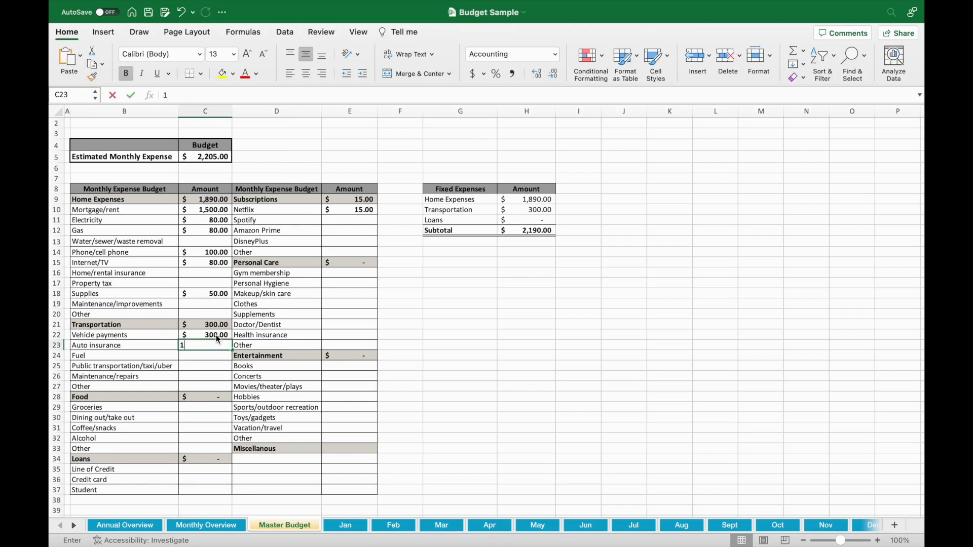
{"action": "type", "text": "100"}
{"action": "key", "text": "Return"}
{"action": "type", "text": "200"}
{"action": "key", "text": "Return"}
{"action": "key", "text": "Return"}
{"action": "key", "text": "Return"}
{"action": "key", "text": "Return"}
{"action": "key", "text": "Return"}
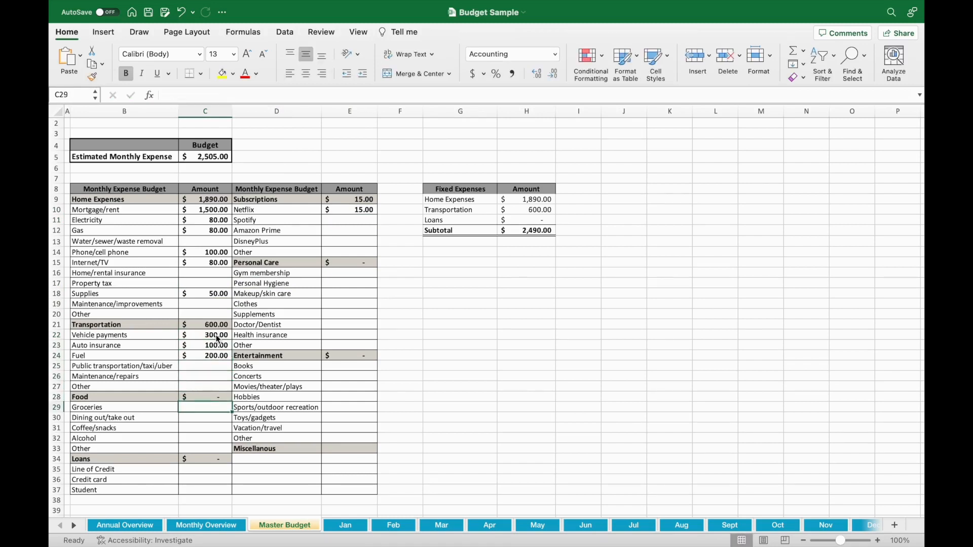
Step: Set the Groceries amount under Food to 400
{"action": "type", "text": "4"}
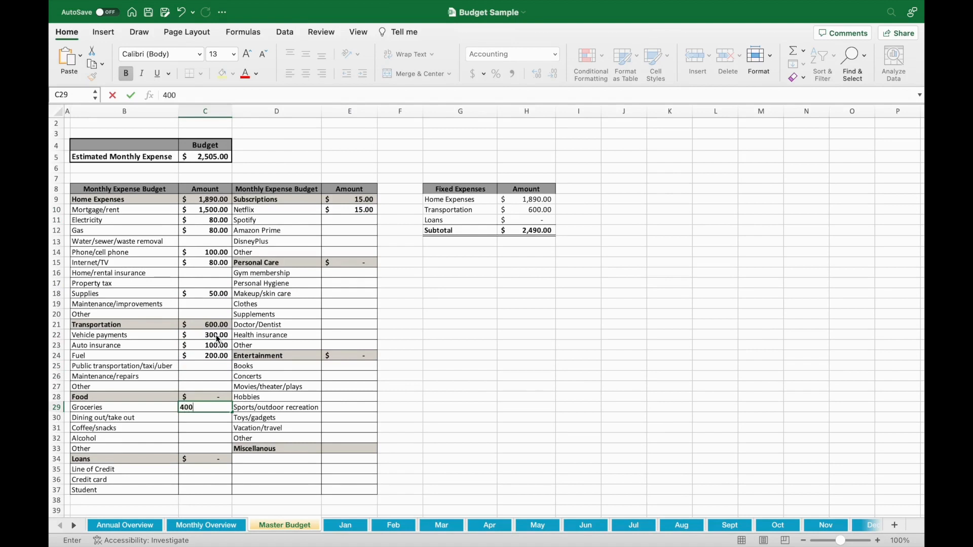
{"action": "type", "text": "00"}
{"action": "key", "text": "Return"}
Step: Under Food, set Dining out/take out to 150 and Coffee/snacks to 50
{"action": "type", "text": "200"}
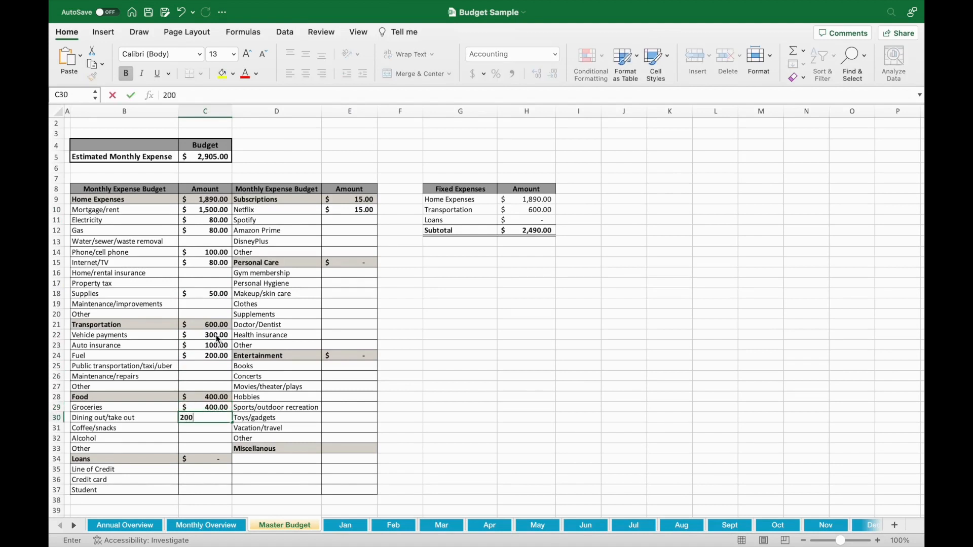
{"action": "key", "text": "BackSpace"}
{"action": "key", "text": "BackSpace"}
{"action": "key", "text": "BackSpace"}
{"action": "type", "text": "150"}
{"action": "key", "text": "Return"}
{"action": "type", "text": "50"}
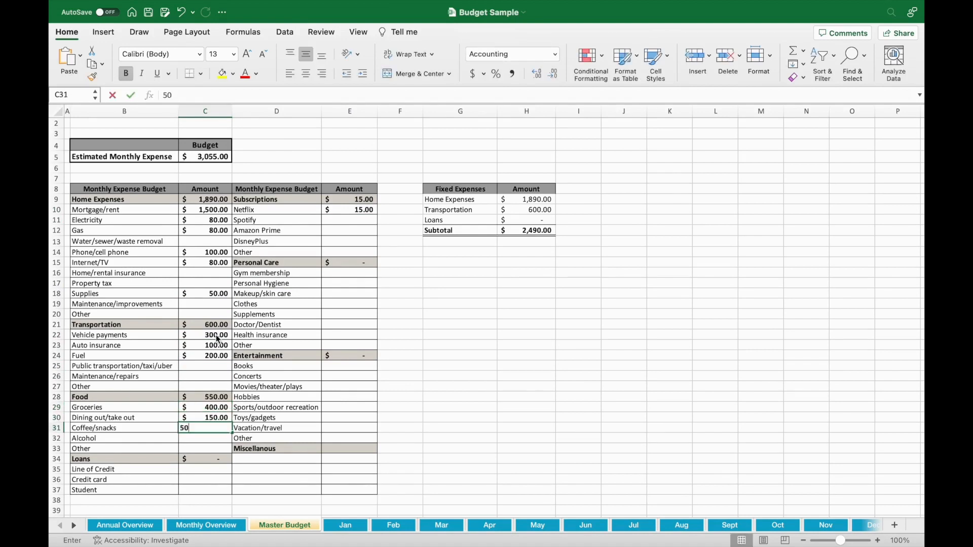
{"action": "key", "text": "Return"}
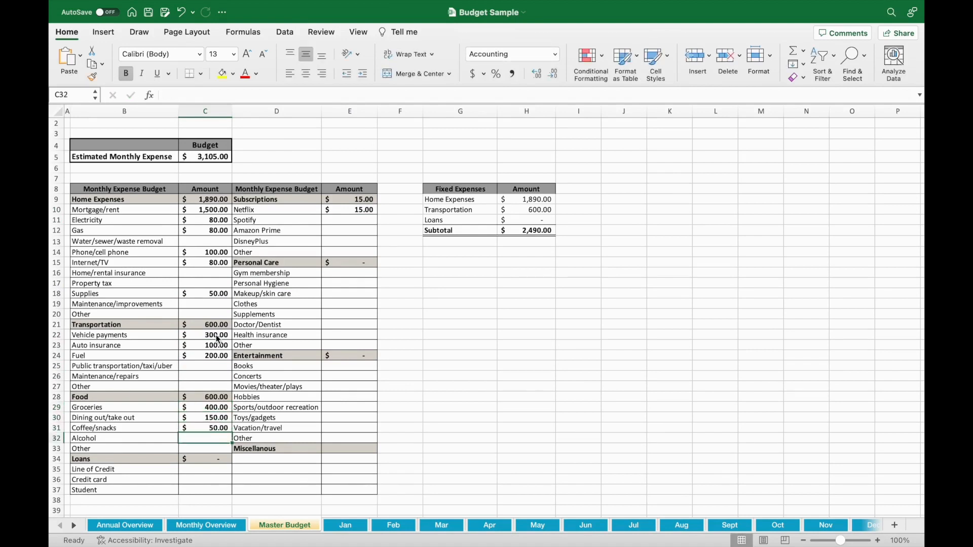
Step: Under Personal Care, set Personal Hygiene to 100 and Makeup/skin care to 100
{"action": "left_click", "coordinate": [344, 285]}
{"action": "type", "text": "100"}
{"action": "key", "text": "Return"}
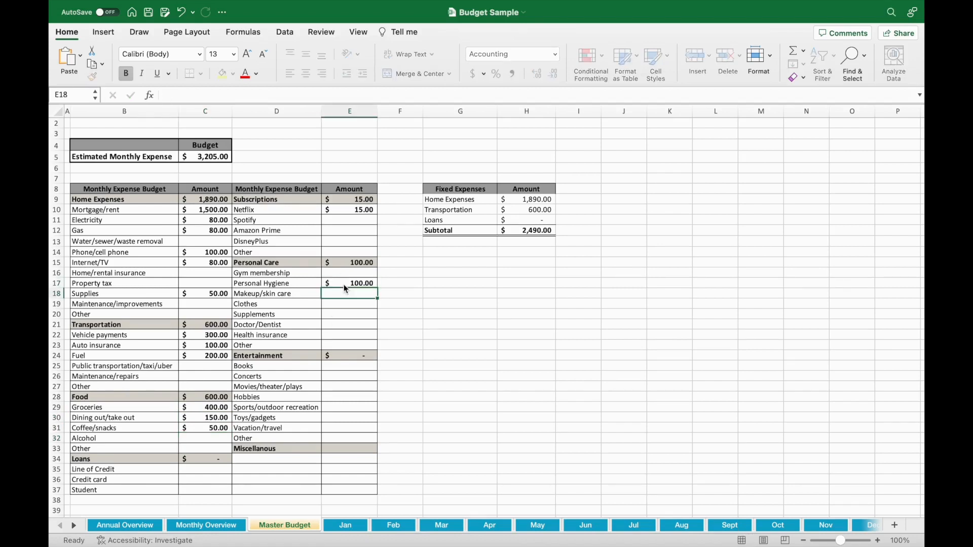
{"action": "type", "text": "1"}
{"action": "key", "text": "Return"}
{"action": "key", "text": "Up"}
{"action": "type", "text": "100"}
{"action": "key", "text": "Return"}
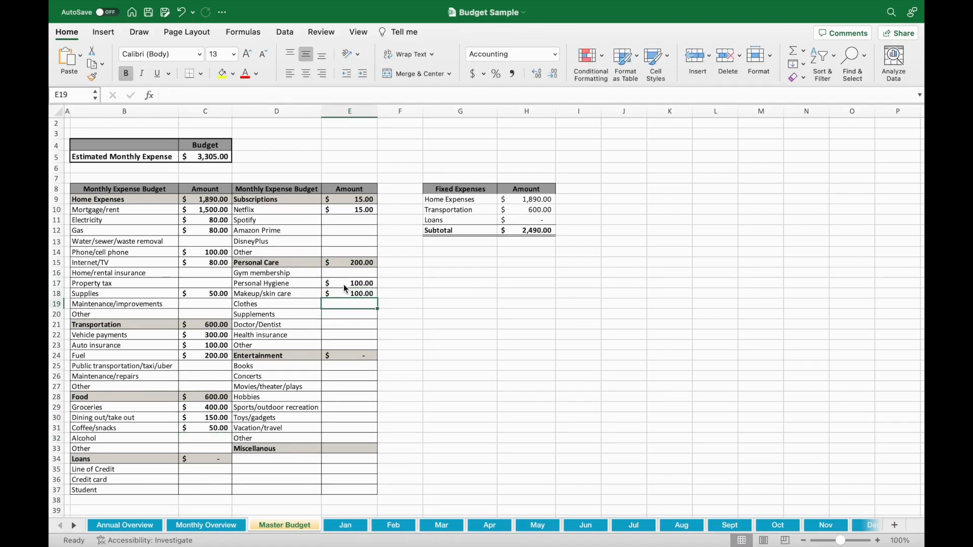
Step: Under Personal Care, set Clothes to 150 and Supplements to 50
{"action": "type", "text": "150"}
{"action": "key", "text": "Return"}
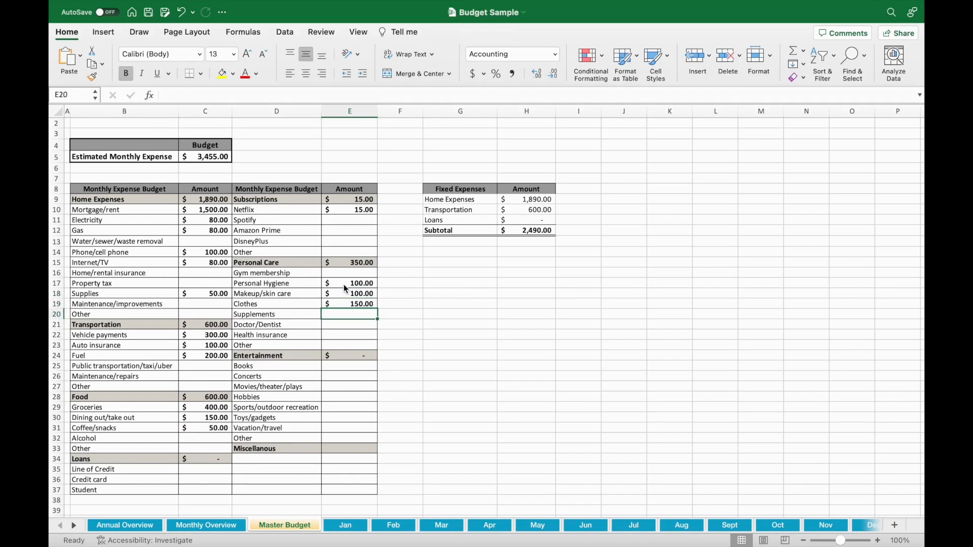
{"action": "type", "text": "50"}
{"action": "key", "text": "Return"}
Step: Set the Vacation/travel amount under Entertainment to 150
{"action": "key", "text": "Down"}
{"action": "key", "text": "Down"}
{"action": "key", "text": "Down"}
{"action": "key", "text": "Down"}
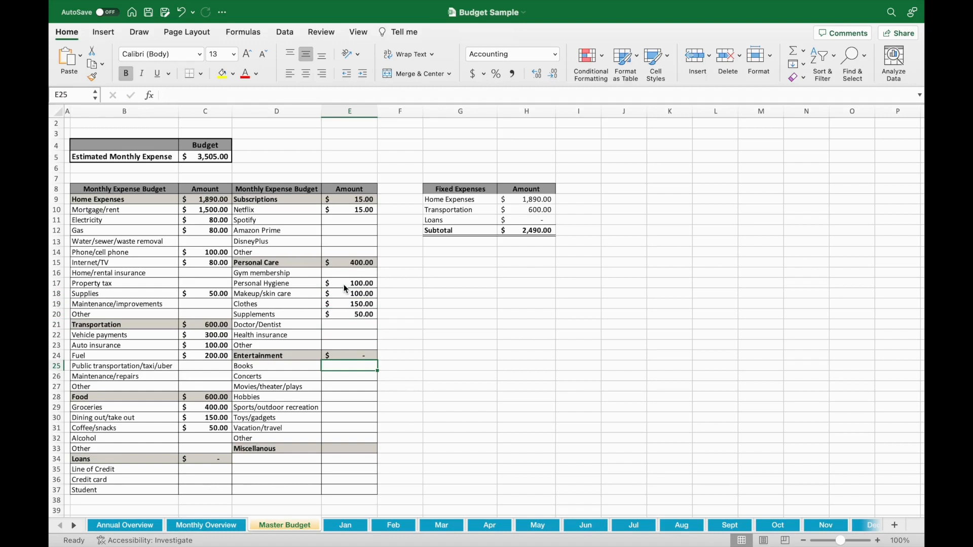
{"action": "key", "text": "Down"}
{"action": "key", "text": "Down"}
{"action": "key", "text": "Down"}
{"action": "key", "text": "Down"}
{"action": "key", "text": "Down"}
{"action": "key", "text": "Down"}
{"action": "type", "text": "150"}
{"action": "key", "text": "Return"}
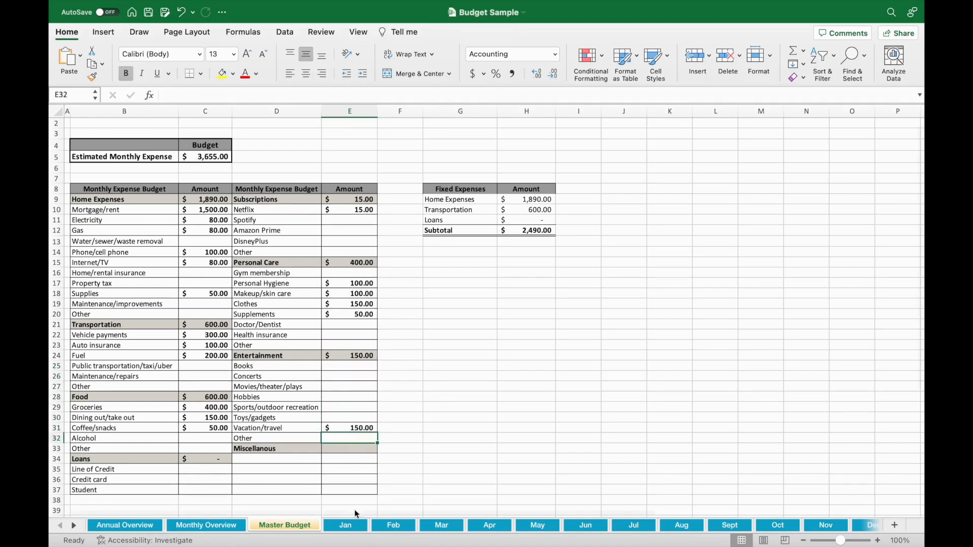
Step: Examine the Jan, Feb and Dec sheets for the projected expenses carried over from the Master Budget
{"action": "left_click", "coordinate": [347, 525]}
{"action": "scroll", "coordinate": [454, 372], "scroll_direction": "up", "scroll_amount": 1}
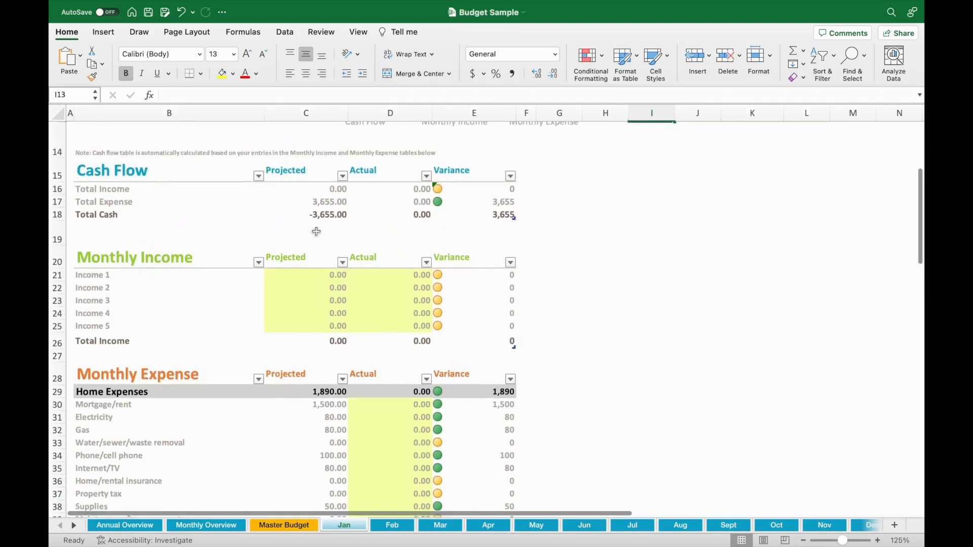
{"action": "scroll", "coordinate": [325, 314], "scroll_direction": "down", "scroll_amount": 3}
{"action": "scroll", "coordinate": [327, 363], "scroll_direction": "down", "scroll_amount": 3}
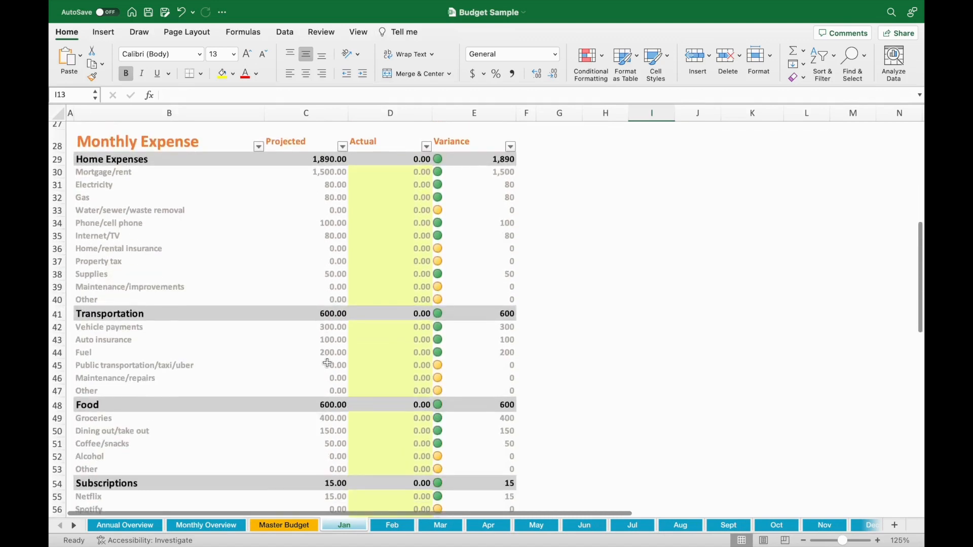
{"action": "left_click", "coordinate": [409, 526]}
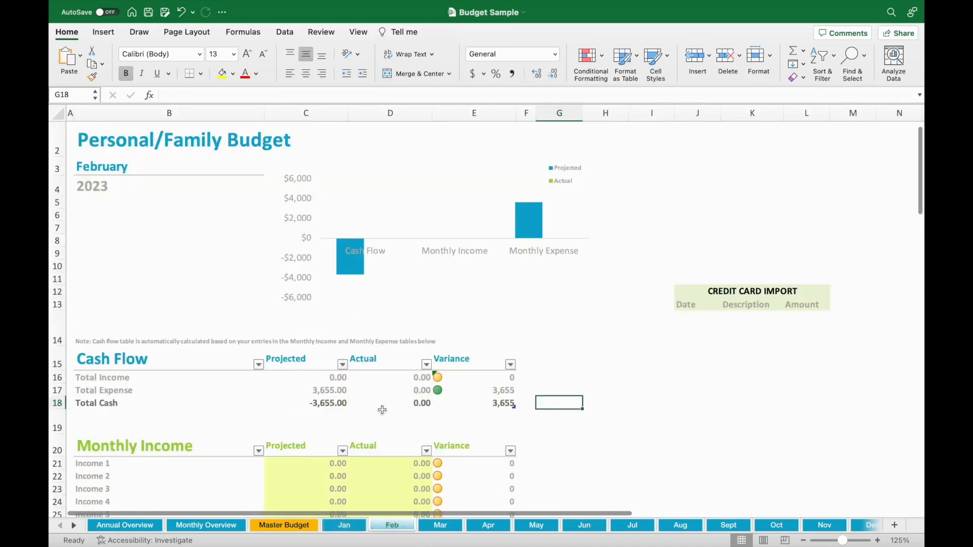
{"action": "scroll", "coordinate": [388, 410], "scroll_direction": "down", "scroll_amount": 7}
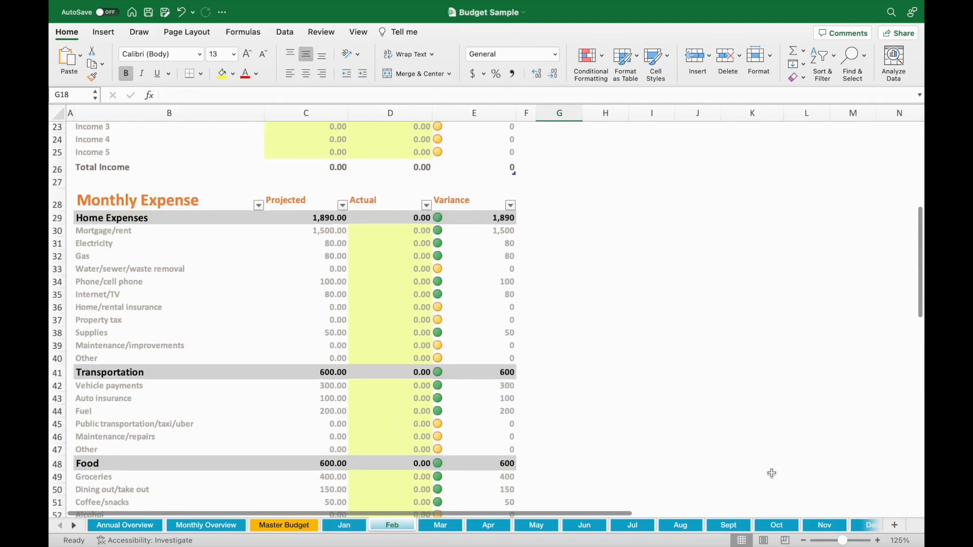
{"action": "left_click", "coordinate": [862, 525]}
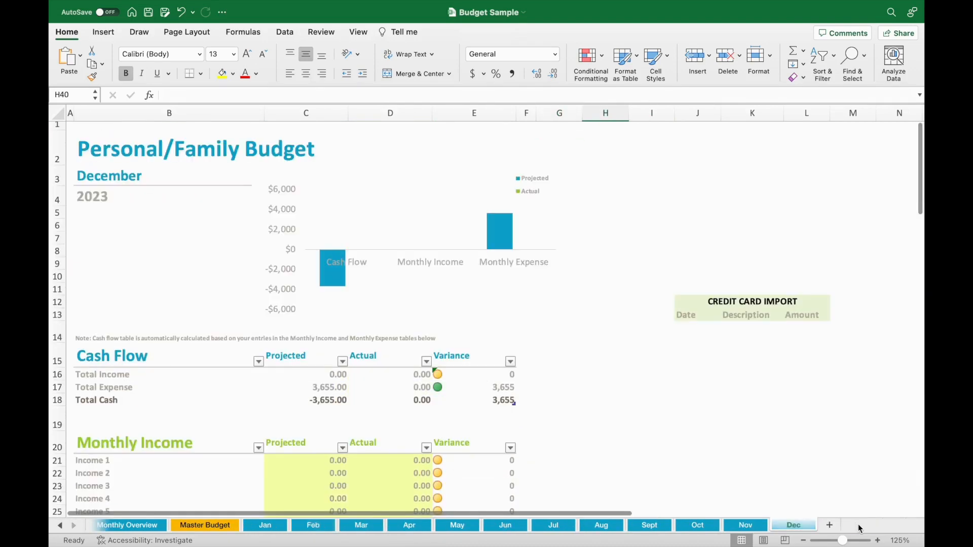
{"action": "scroll", "coordinate": [695, 387], "scroll_direction": "down", "scroll_amount": 5}
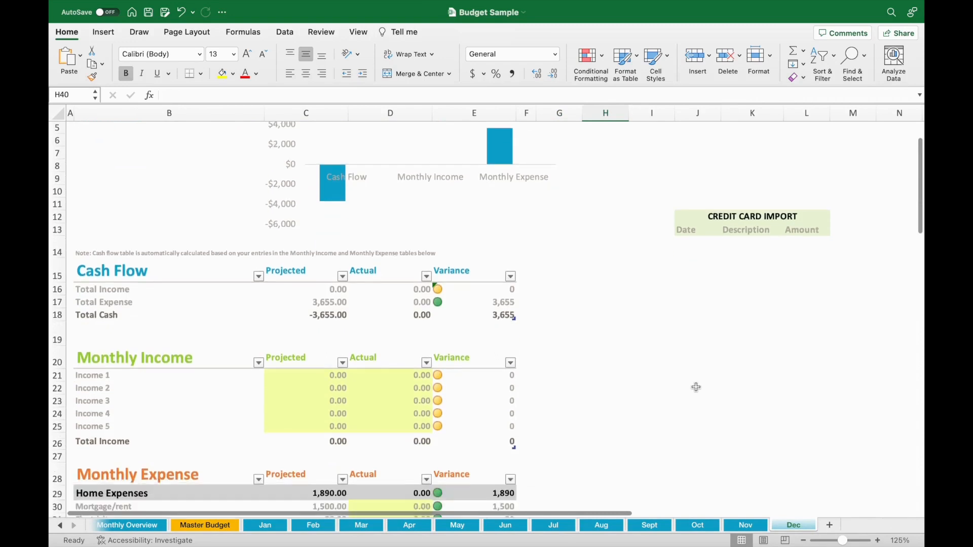
{"action": "scroll", "coordinate": [696, 387], "scroll_direction": "down", "scroll_amount": 2}
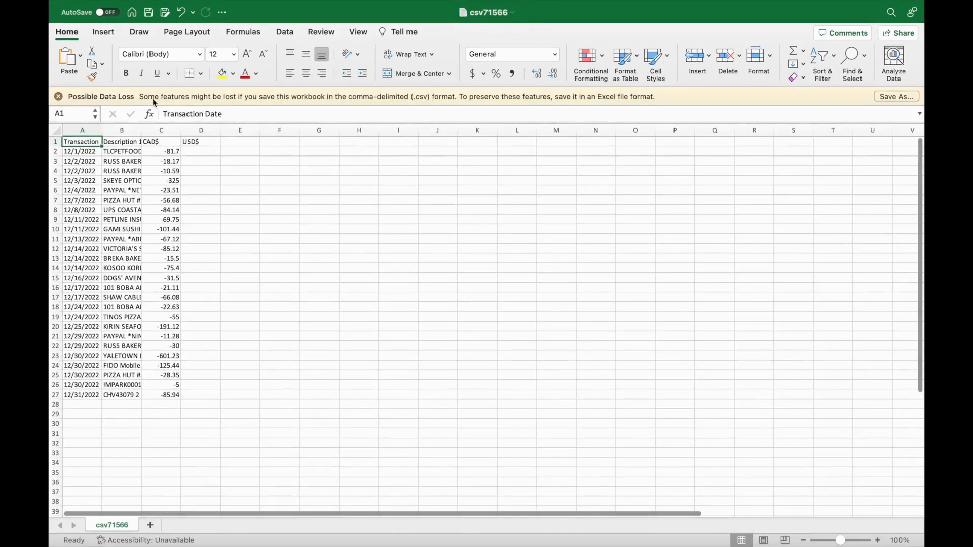
Step: In the csv71566 file, fit the widths of the Transaction Date, Description and CAD$ columns to their contents
{"action": "double_click", "coordinate": [102, 130]}
{"action": "left_click_drag", "start_coordinate": [156, 130], "coordinate": [156, 130]}
{"action": "double_click", "coordinate": [156, 130]}
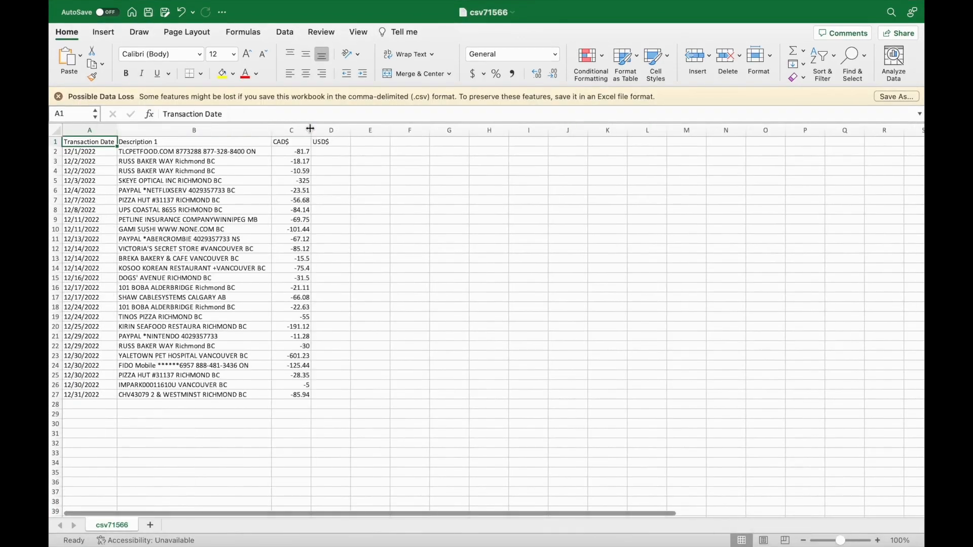
{"action": "double_click", "coordinate": [312, 130]}
Step: Copy all transaction rows from csv71566 into the Dec sheet's Credit Card Import table starting at J14, and widen the Description column
{"action": "left_click_drag", "start_coordinate": [93, 152], "coordinate": [285, 394]}
{"action": "key", "text": "super+c"}
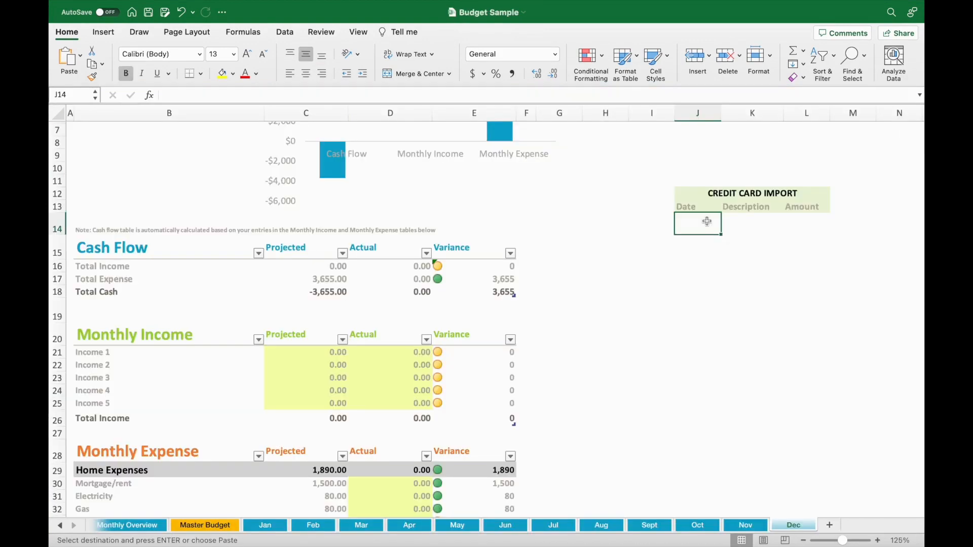
{"action": "key", "text": "super+v"}
{"action": "left_click", "coordinate": [751, 248]}
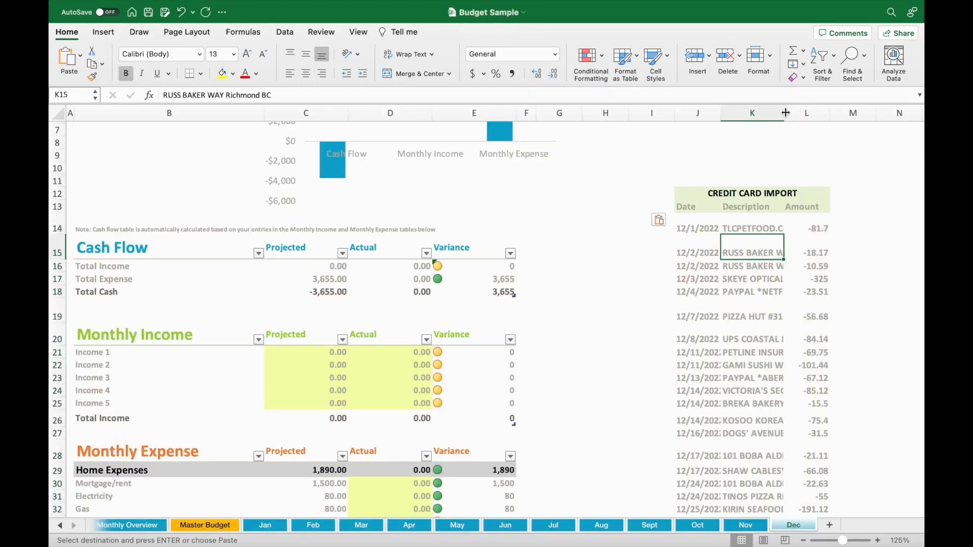
{"action": "left_click_drag", "start_coordinate": [784, 113], "coordinate": [819, 113]}
Step: Enter =18.17+10.59+56.68+101.44+15.5+75.4+21.11+22.63+55+191.12 as the Actual amount for Dining out/take out on the Dec sheet
{"action": "scroll", "coordinate": [262, 378], "scroll_direction": "down", "scroll_amount": 3}
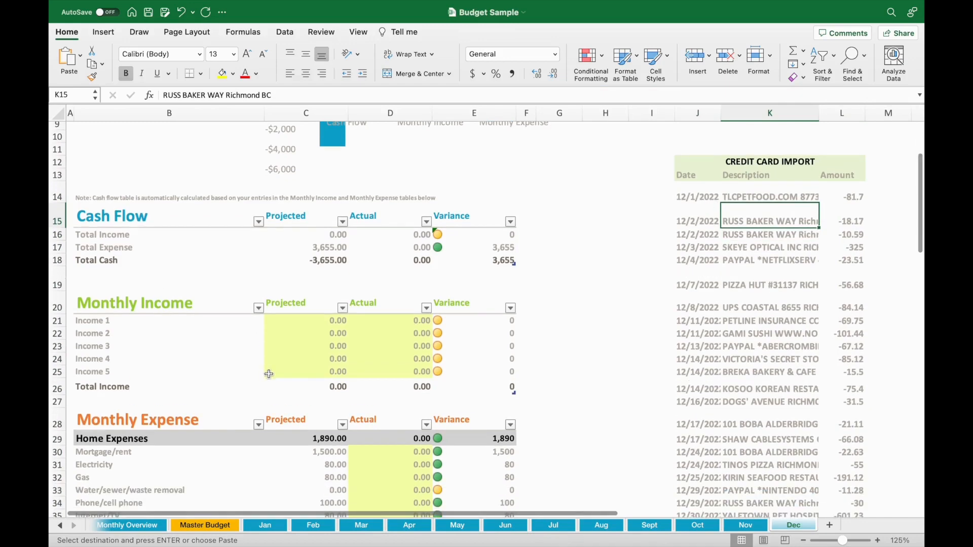
{"action": "scroll", "coordinate": [383, 402], "scroll_direction": "down", "scroll_amount": 8}
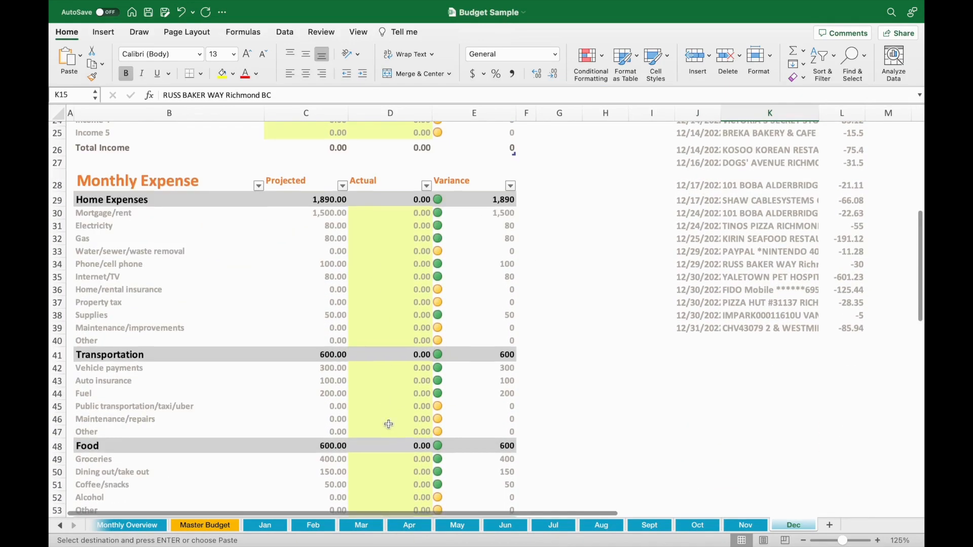
{"action": "left_click", "coordinate": [391, 469]}
{"action": "left_click", "coordinate": [169, 96]}
{"action": "key", "text": "BackSpace"}
{"action": "type", "text": "="}
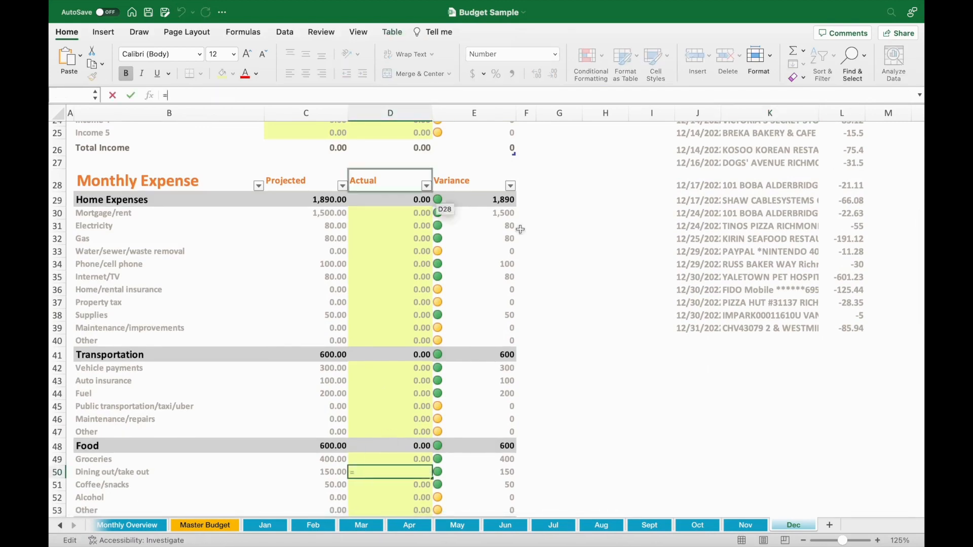
{"action": "scroll", "coordinate": [569, 247], "scroll_direction": "up", "scroll_amount": 5}
{"action": "type", "text": "18.17+10.59+56.68+101.44+15.5+75.4"}
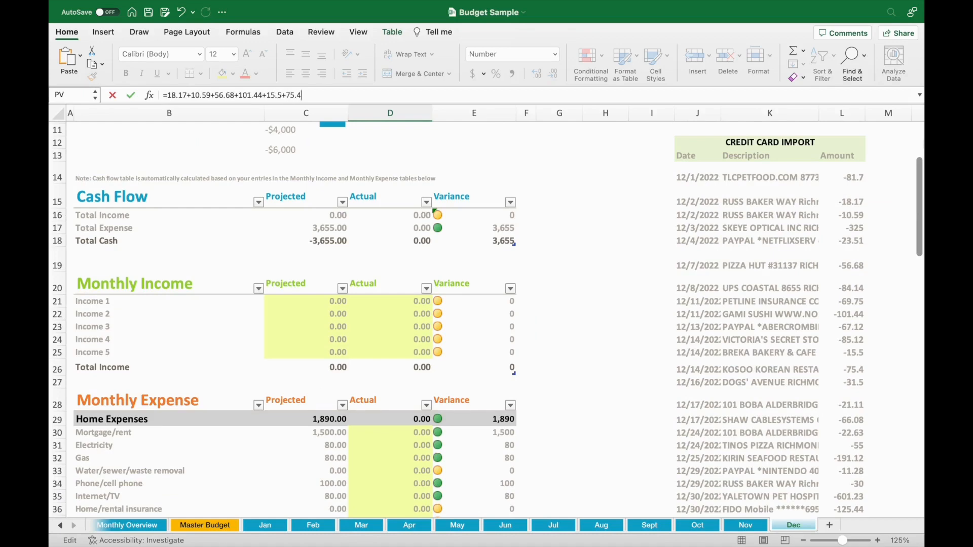
{"action": "type", "text": "+21.11+22.63+55+191.12"}
{"action": "key", "text": "Return"}
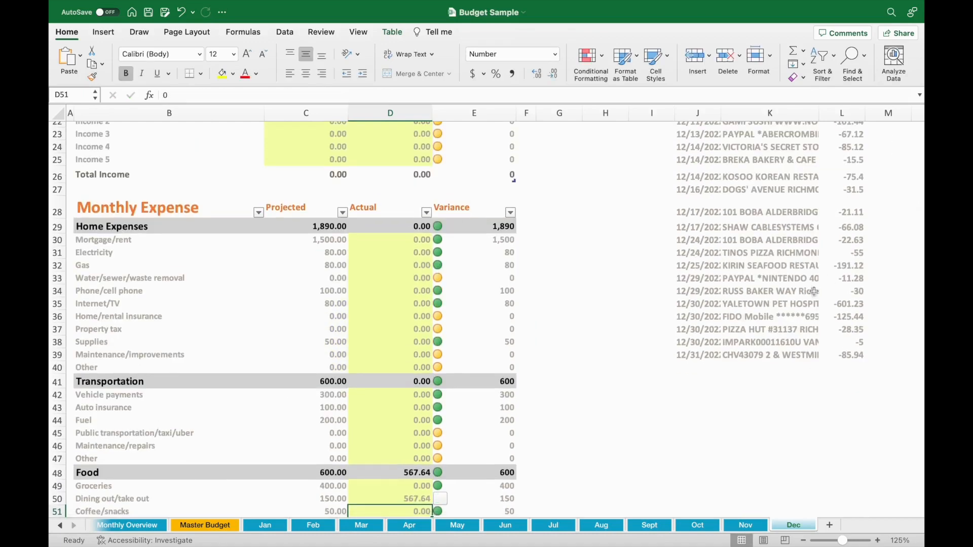
Step: Extend the Actual Dining out/take out formula with +58.35 for the remaining food purchases
{"action": "key", "text": "Up"}
{"action": "left_click", "coordinate": [413, 93]}
{"action": "type", "text": "+58.35"}
{"action": "key", "text": "Return"}
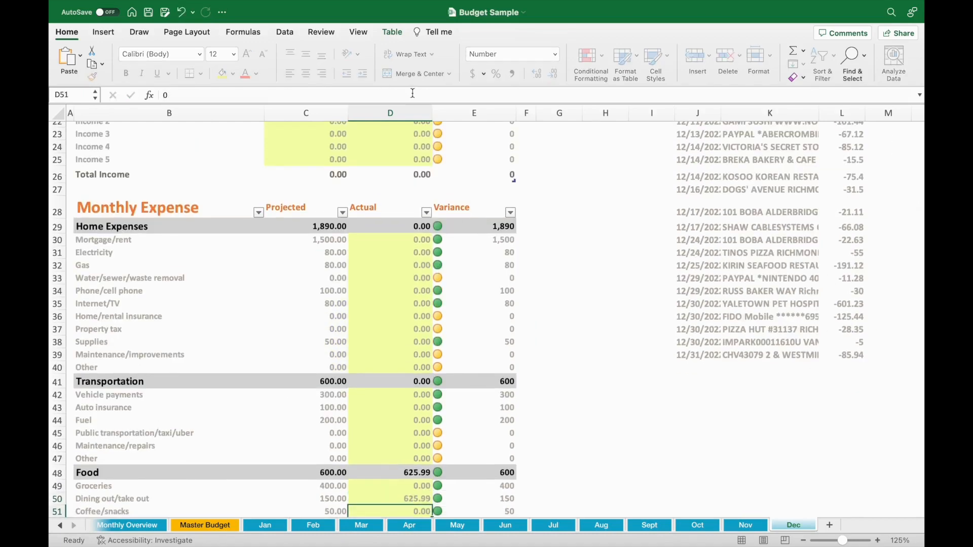
Step: Enter Actual amounts of =85.94 for Fuel and =66.08 for Internet/TV from the imported transactions
{"action": "scroll", "coordinate": [380, 353], "scroll_direction": "up", "scroll_amount": 4}
{"action": "scroll", "coordinate": [380, 353], "scroll_direction": "up", "scroll_amount": 3}
{"action": "scroll", "coordinate": [379, 353], "scroll_direction": "down", "scroll_amount": 7}
{"action": "left_click", "coordinate": [400, 404]}
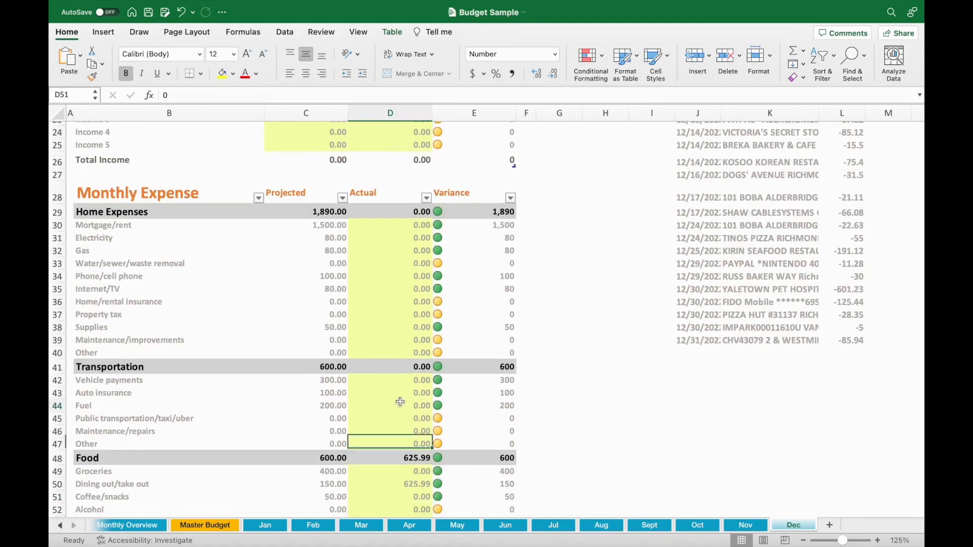
{"action": "type", "text": "=85.94"}
{"action": "key", "text": "Return"}
{"action": "left_click", "coordinate": [413, 288]}
{"action": "type", "text": "=66.08"}
{"action": "key", "text": "Return"}
Step: Enter =85 as the Actual amount for Clothes under Personal Care
{"action": "scroll", "coordinate": [409, 287], "scroll_direction": "down", "scroll_amount": 5}
{"action": "left_click", "coordinate": [394, 434]}
{"action": "type", "text": "=85"}
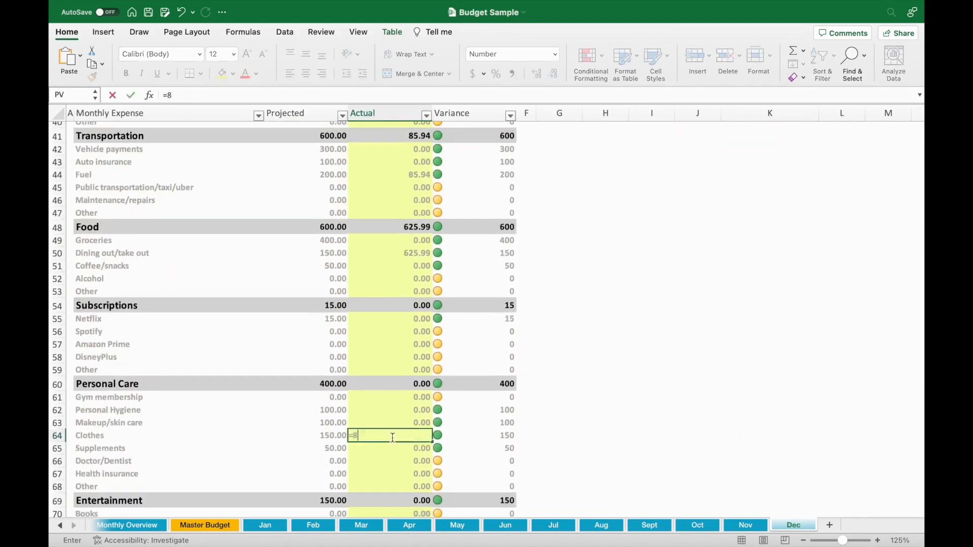
{"action": "key", "text": "Return"}
Step: Set Income 1 under Monthly Income to 3800 for both Projected and Actual
{"action": "scroll", "coordinate": [396, 340], "scroll_direction": "up", "scroll_amount": 10}
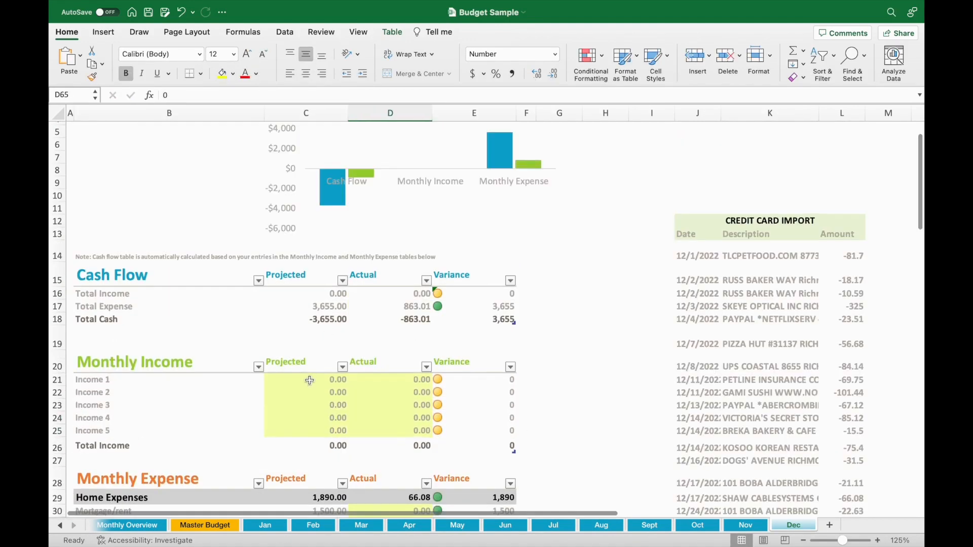
{"action": "left_click", "coordinate": [309, 381]}
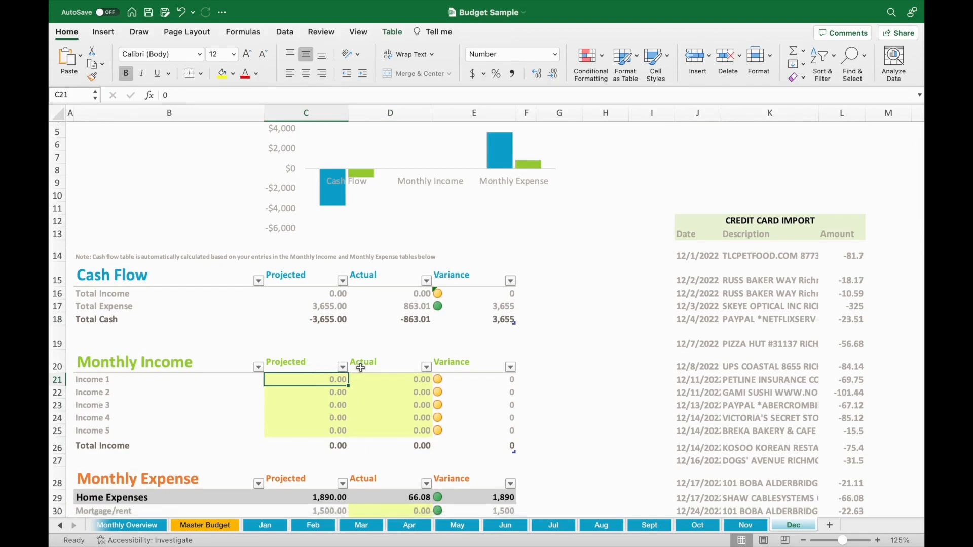
{"action": "type", "text": "3,"}
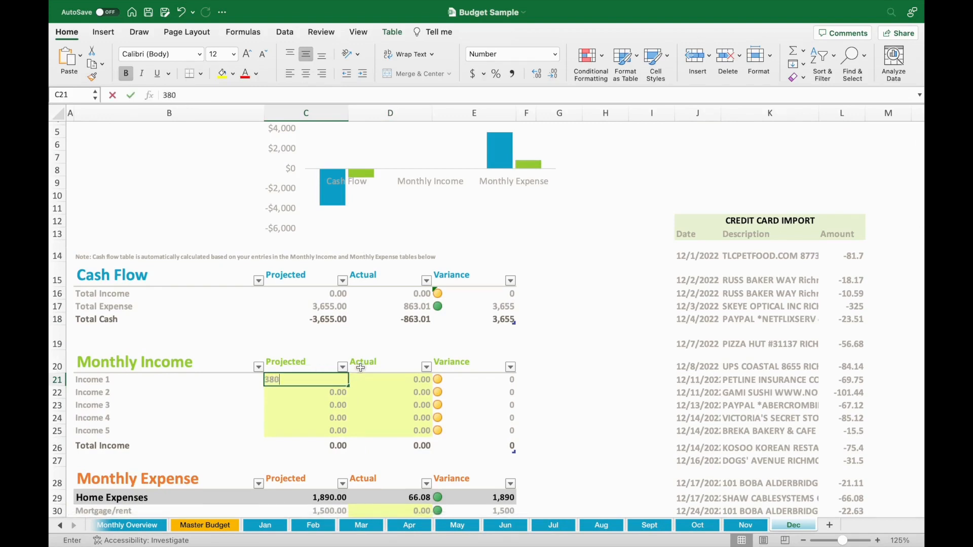
{"action": "type", "text": "800"}
{"action": "key", "text": "Return"}
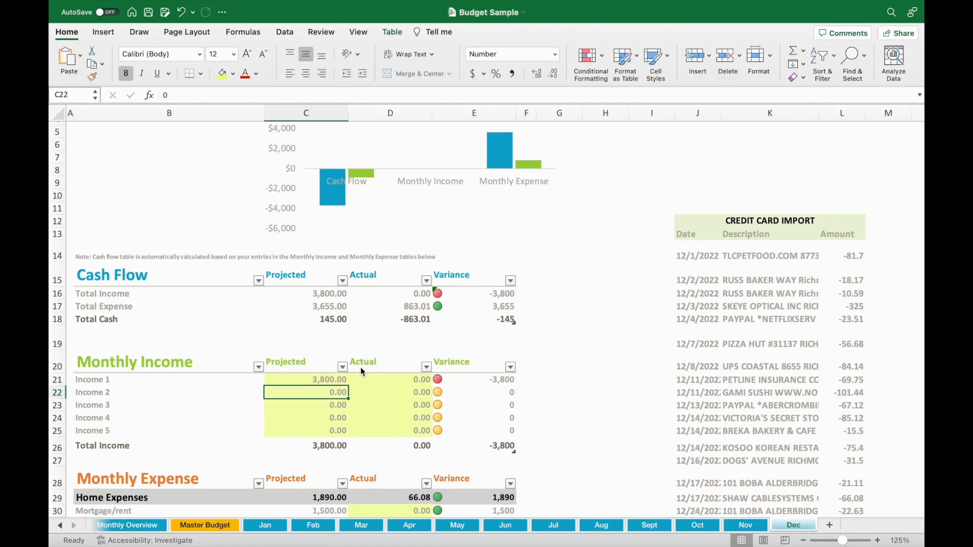
{"action": "key", "text": "Up"}
{"action": "key", "text": "Right"}
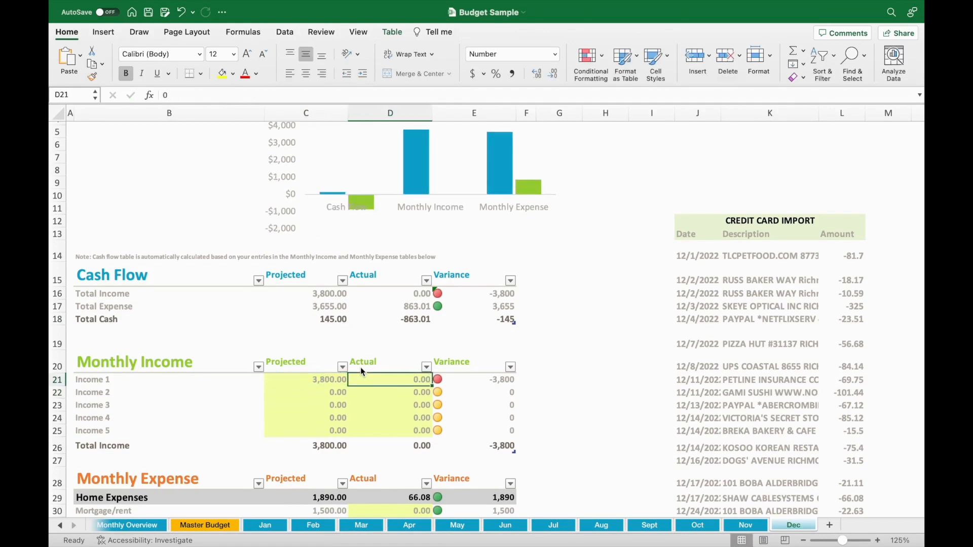
{"action": "type", "text": "380"}
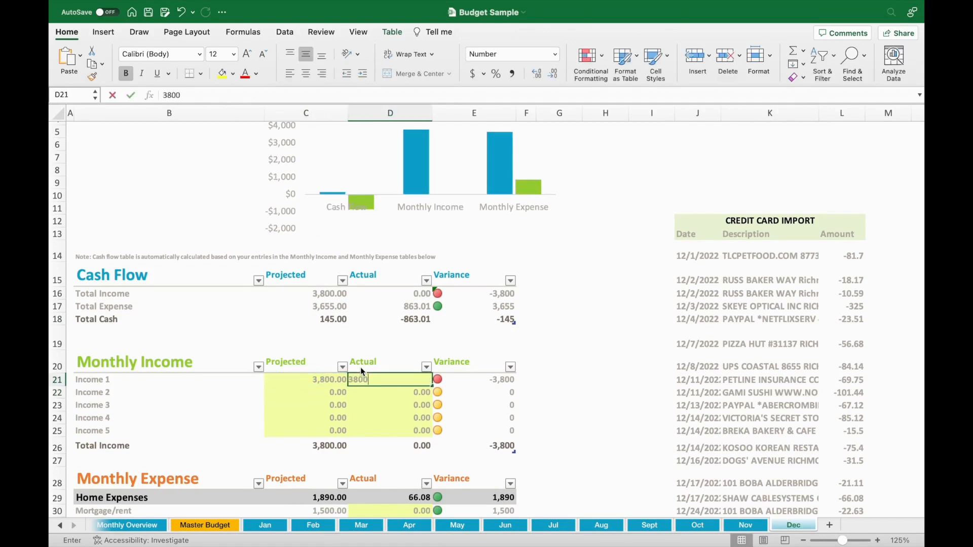
{"action": "key", "text": "Return"}
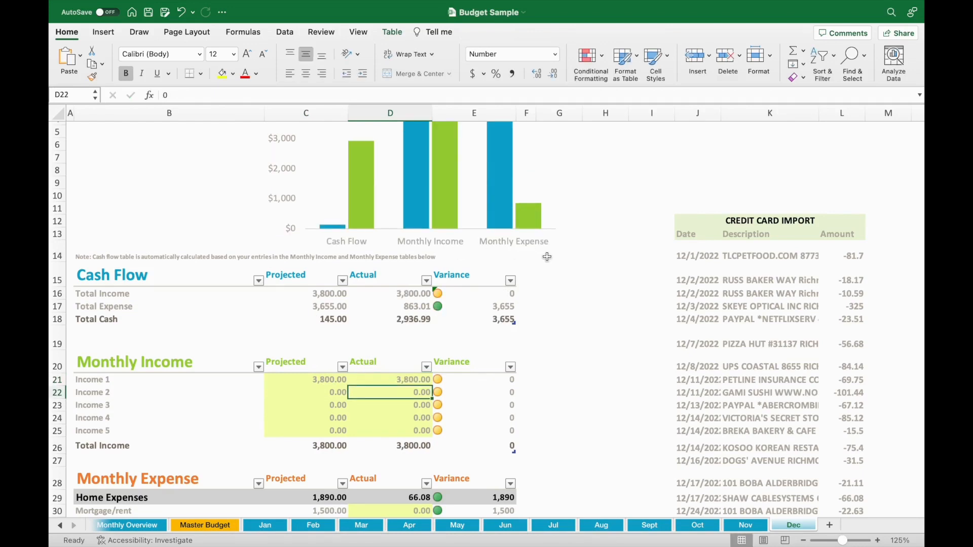
Step: Set the Actual amount for Mortgage/rent under Home Expenses to 1200
{"action": "scroll", "coordinate": [548, 257], "scroll_direction": "up", "scroll_amount": 1}
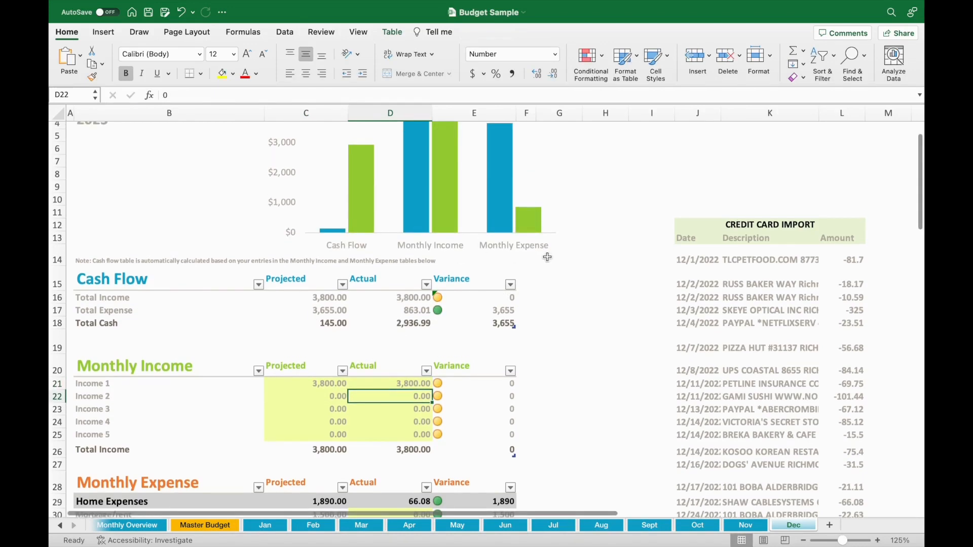
{"action": "scroll", "coordinate": [551, 403], "scroll_direction": "up", "scroll_amount": 3}
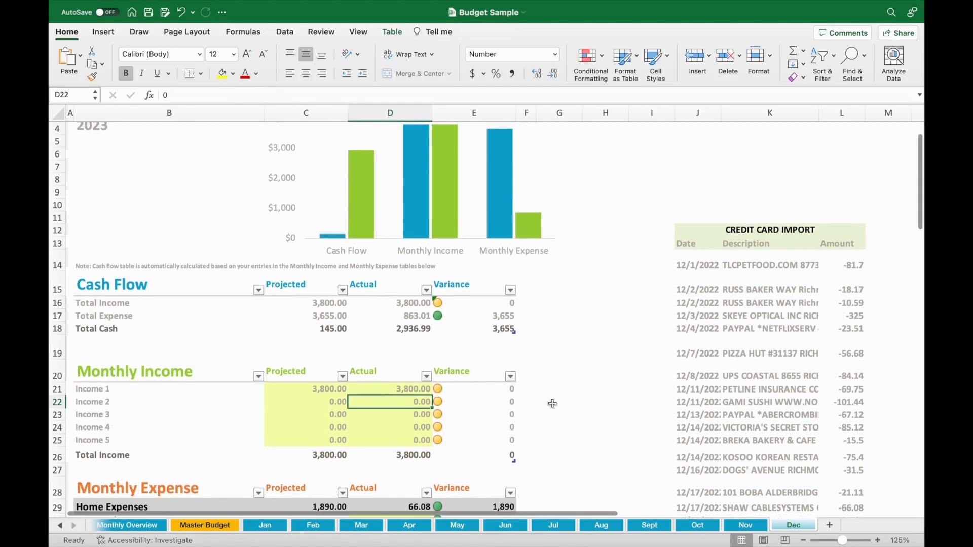
{"action": "scroll", "coordinate": [553, 403], "scroll_direction": "up", "scroll_amount": 2}
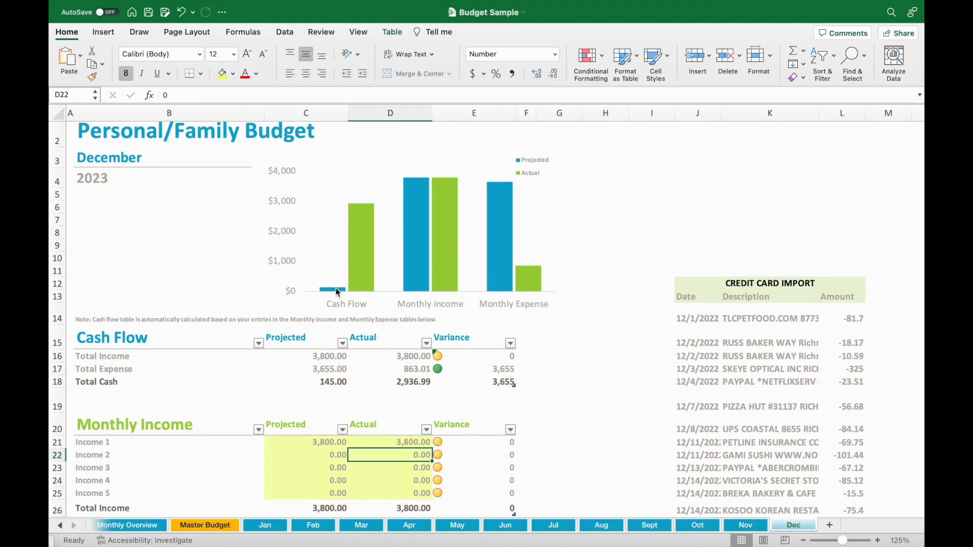
{"action": "scroll", "coordinate": [420, 355], "scroll_direction": "down", "scroll_amount": 10}
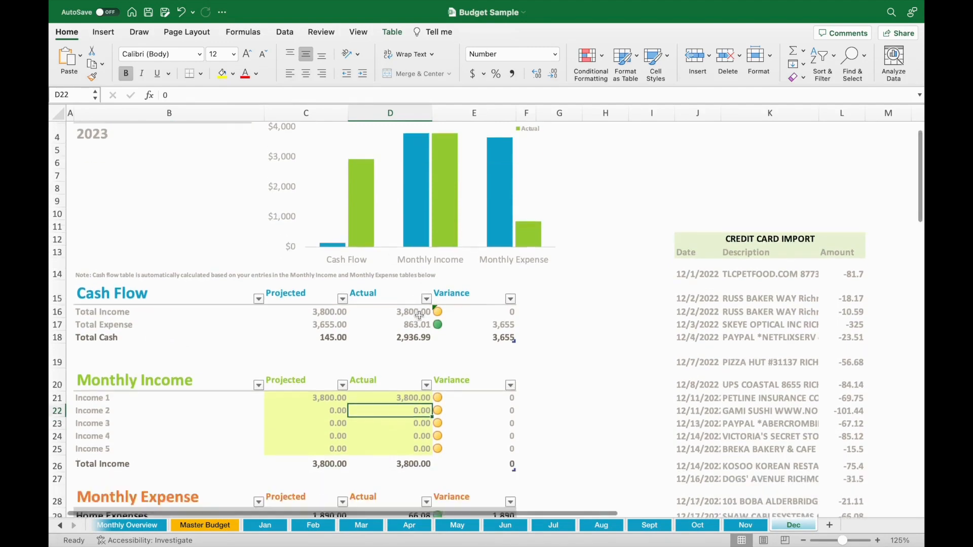
{"action": "left_click", "coordinate": [410, 414]}
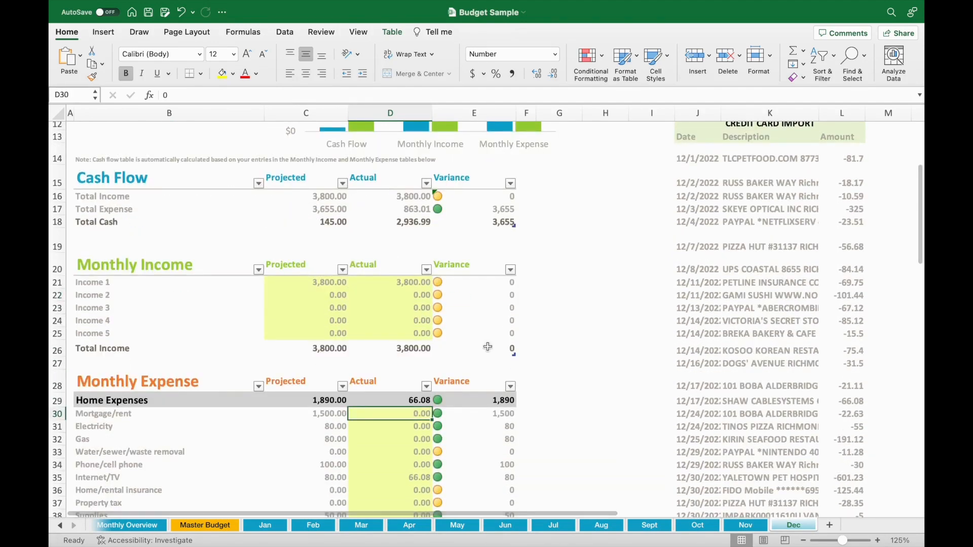
{"action": "type", "text": "1200"}
{"action": "key", "text": "Return"}
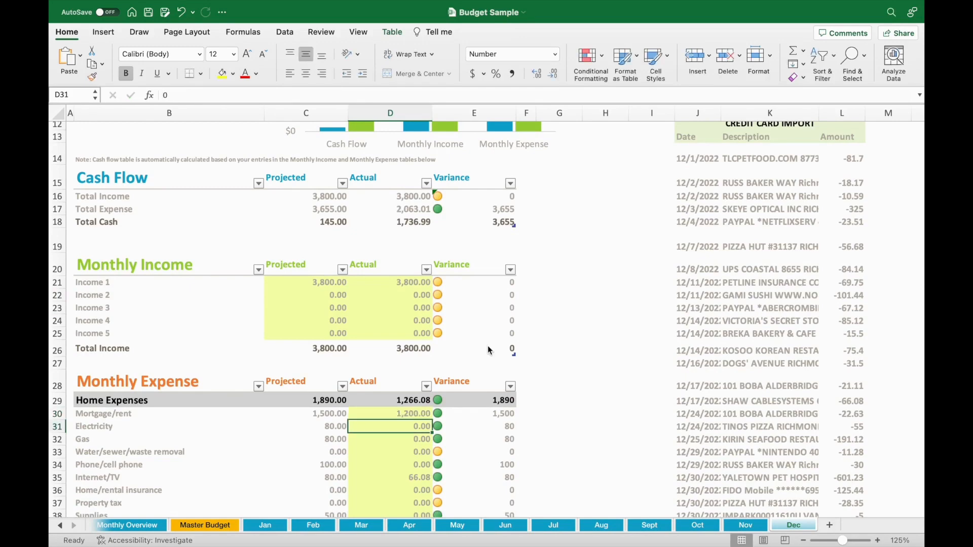
Step: Set the Actual amount for Phone/cell phone to 125.44, matching the imported mobile charge
{"action": "key", "text": "Down"}
{"action": "key", "text": "Down"}
{"action": "key", "text": "Down"}
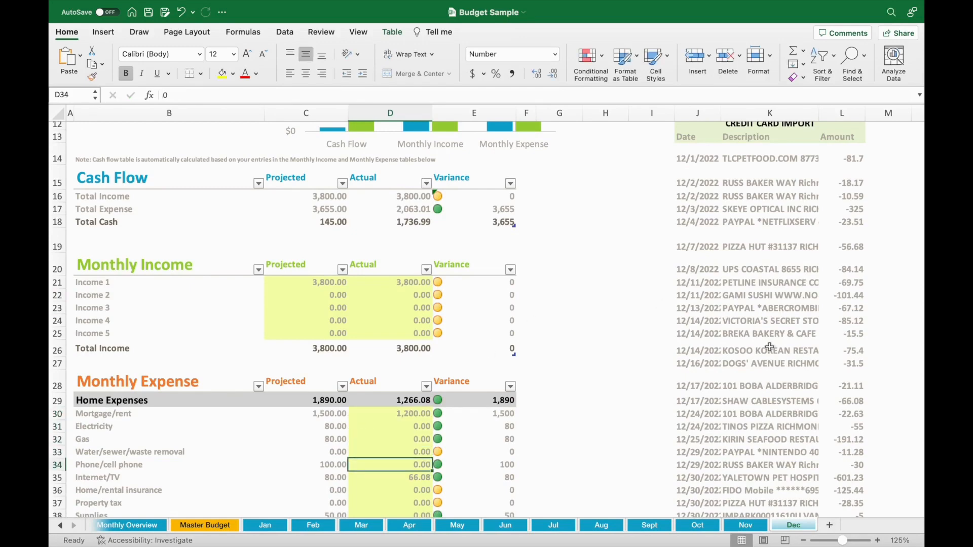
{"action": "scroll", "coordinate": [770, 347], "scroll_direction": "down", "scroll_amount": 1}
{"action": "type", "text": "125.44"}
{"action": "key", "text": "Return"}
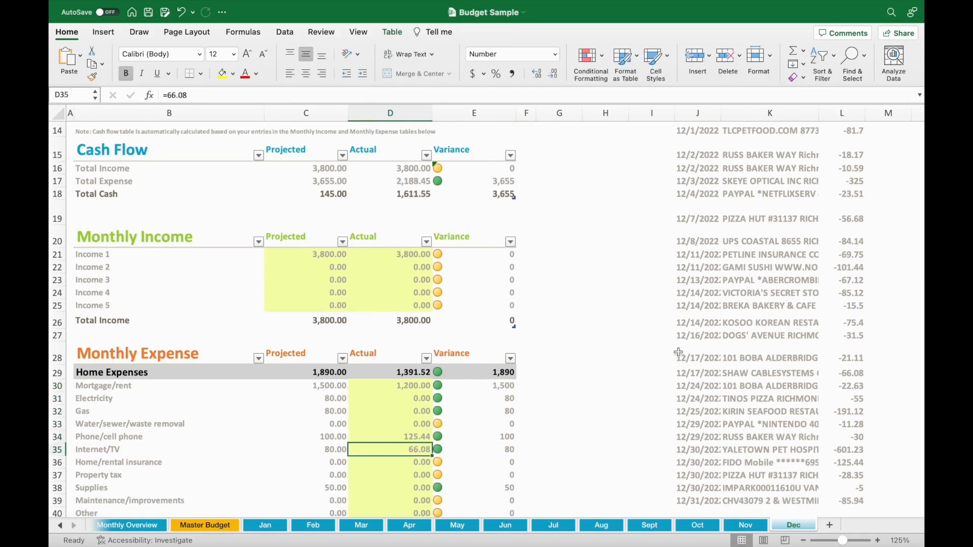
Step: In the Master Budget, rename the Maintenance/improvements category under Home Expenses to Pet and budget 200 for it
{"action": "scroll", "coordinate": [473, 401], "scroll_direction": "down", "scroll_amount": 10}
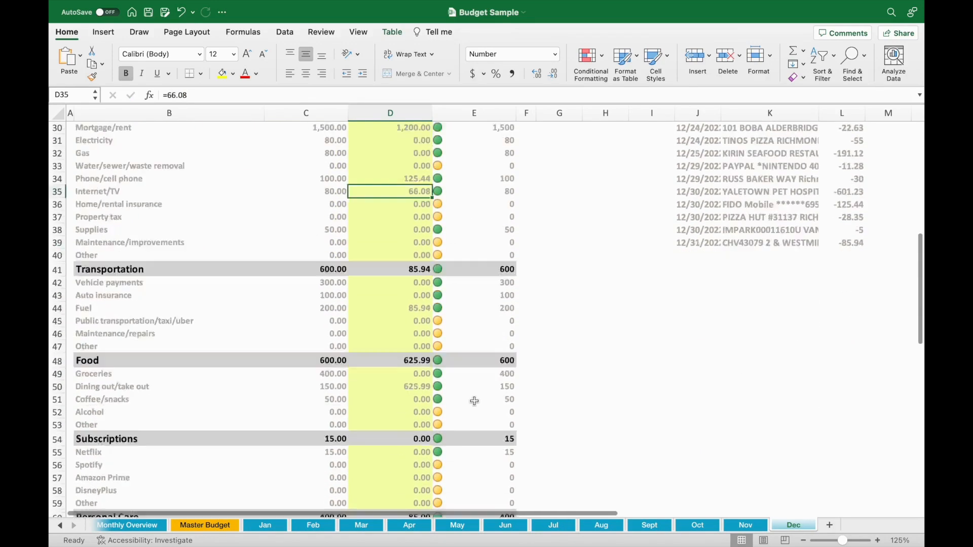
{"action": "scroll", "coordinate": [474, 401], "scroll_direction": "down", "scroll_amount": 5}
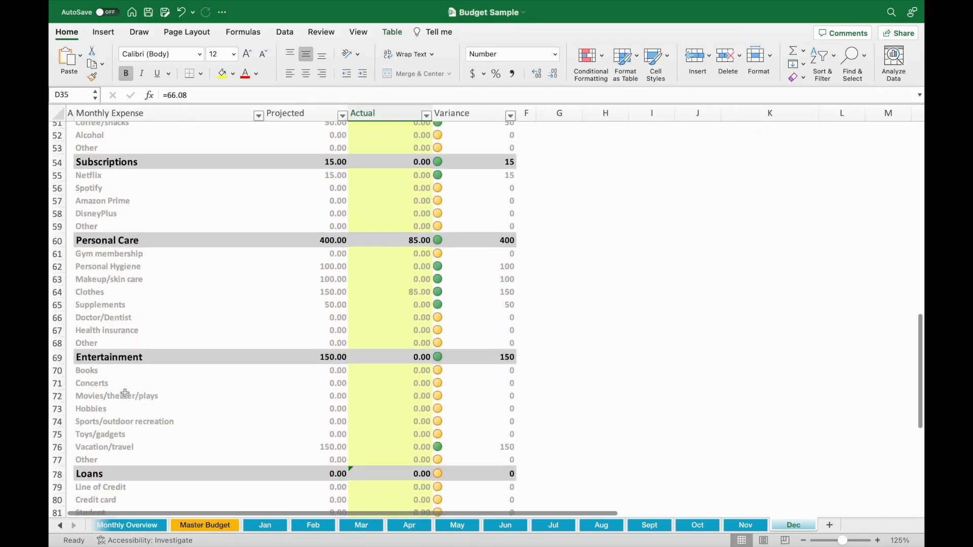
{"action": "scroll", "coordinate": [132, 446], "scroll_direction": "down", "scroll_amount": 2}
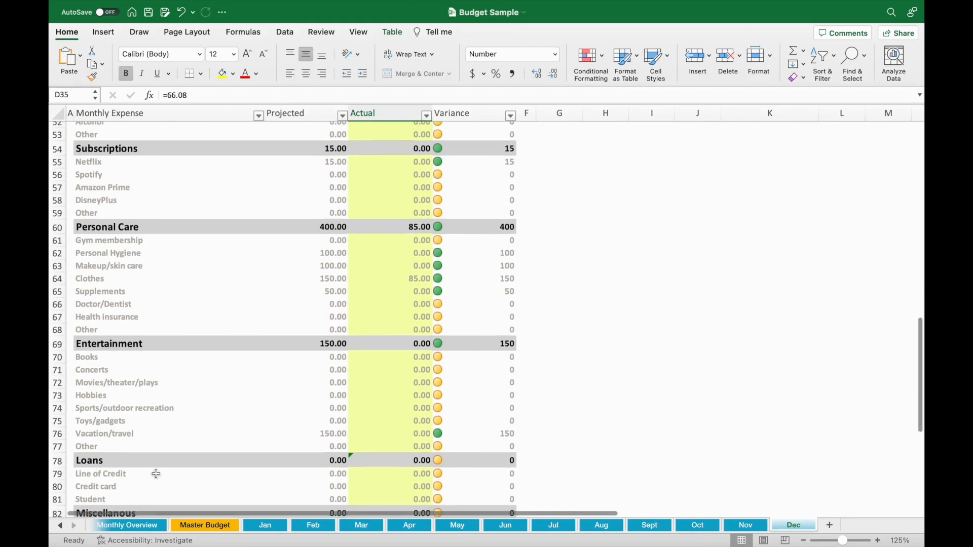
{"action": "scroll", "coordinate": [121, 329], "scroll_direction": "up", "scroll_amount": 3}
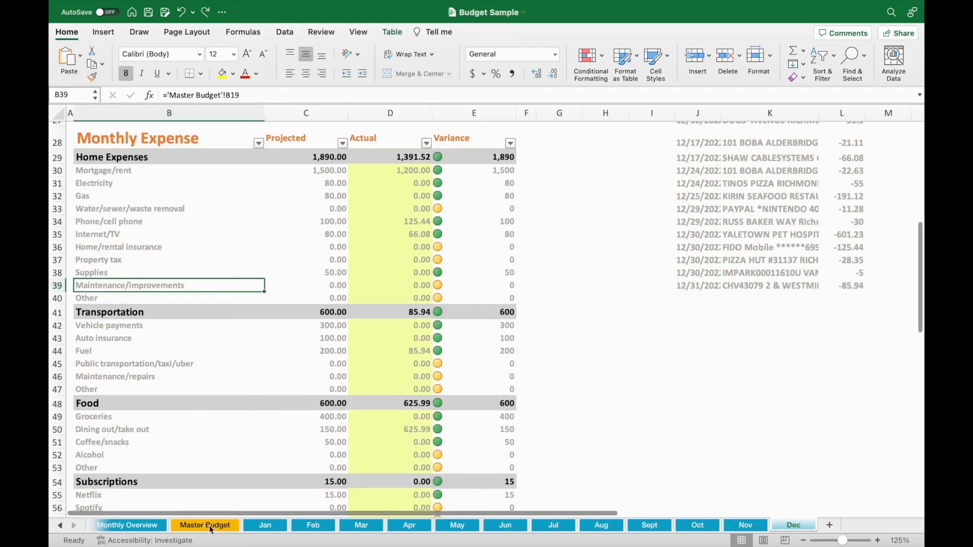
{"action": "left_click", "coordinate": [205, 525]}
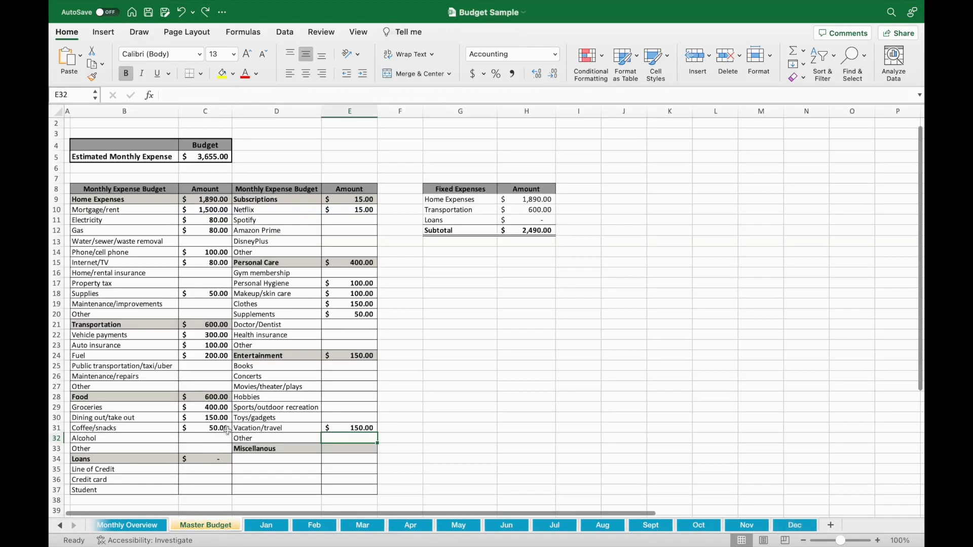
{"action": "left_click", "coordinate": [129, 304]}
{"action": "type", "text": "Pet"}
{"action": "key", "text": "Right"}
{"action": "type", "text": "200"}
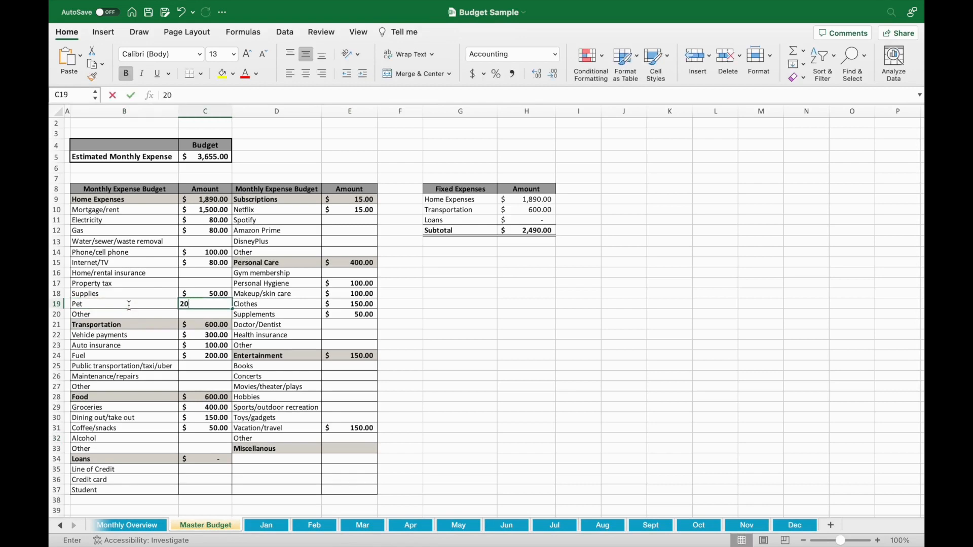
{"action": "key", "text": "Return"}
Step: On the Dec sheet, set the Projected amount for Dining out/take out under Food to 700
{"action": "left_click", "coordinate": [806, 527]}
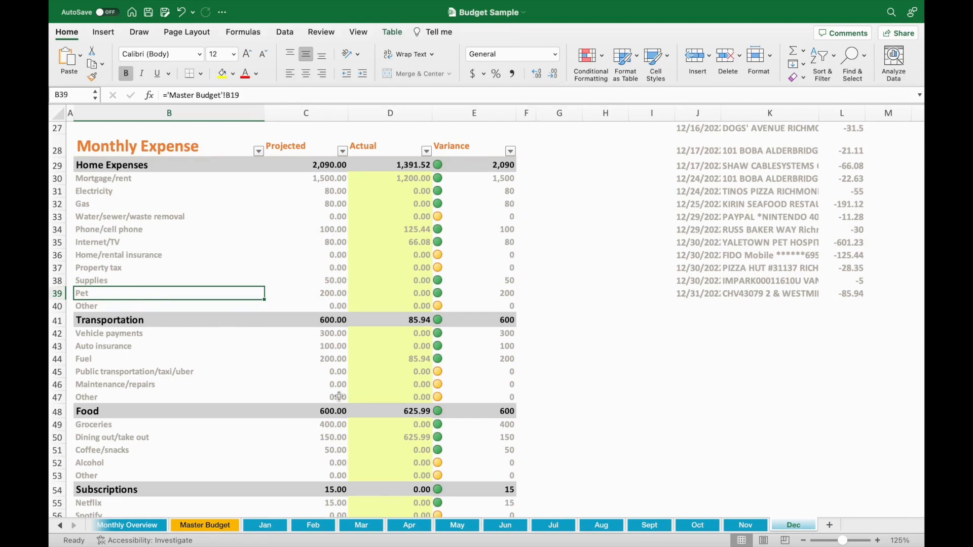
{"action": "scroll", "coordinate": [344, 381], "scroll_direction": "down", "scroll_amount": 1}
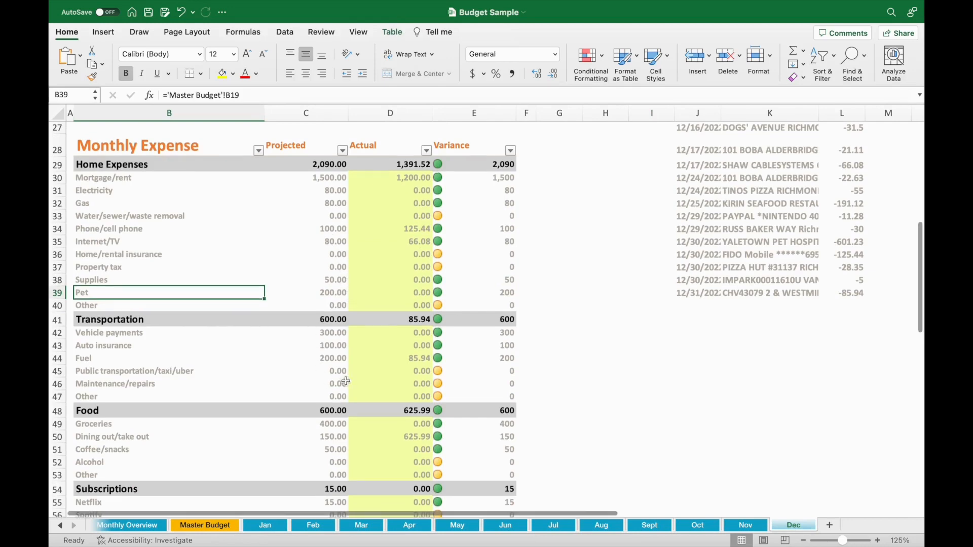
{"action": "left_click", "coordinate": [326, 437]}
{"action": "type", "text": "700"}
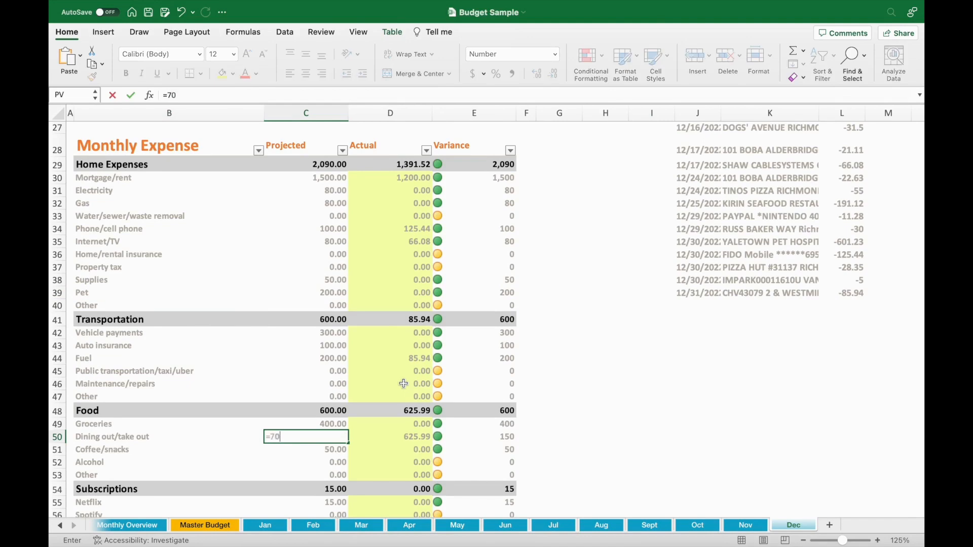
{"action": "key", "text": "Return"}
Step: Set the Projected amount for Personal Hygiene under Personal Care to 0
{"action": "scroll", "coordinate": [364, 378], "scroll_direction": "up", "scroll_amount": 1}
{"action": "scroll", "coordinate": [364, 378], "scroll_direction": "up", "scroll_amount": 5}
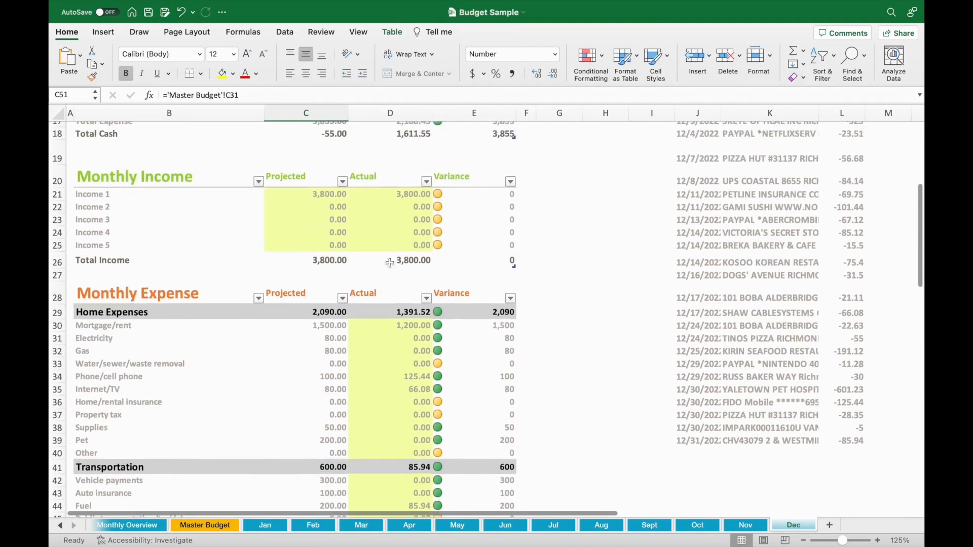
{"action": "scroll", "coordinate": [375, 403], "scroll_direction": "down", "scroll_amount": 6}
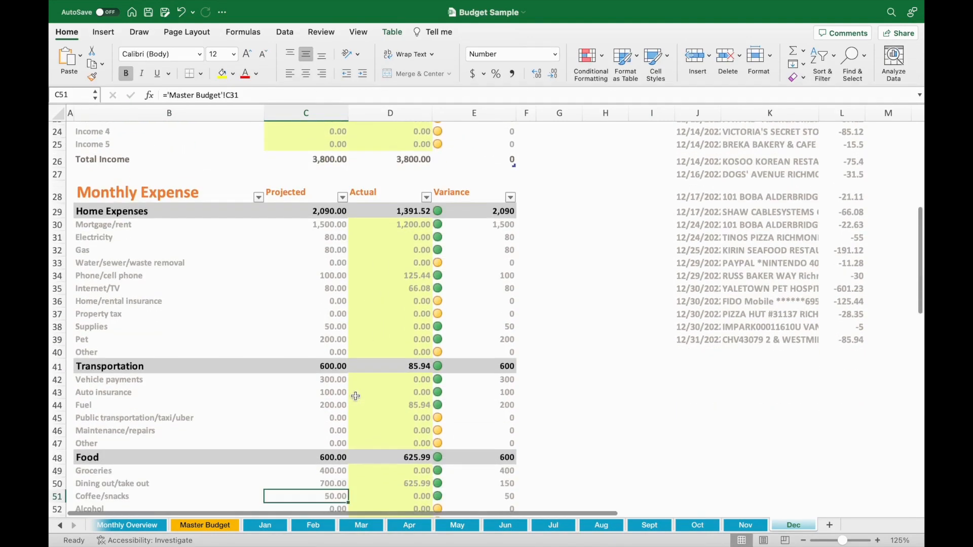
{"action": "scroll", "coordinate": [355, 412], "scroll_direction": "down", "scroll_amount": 3}
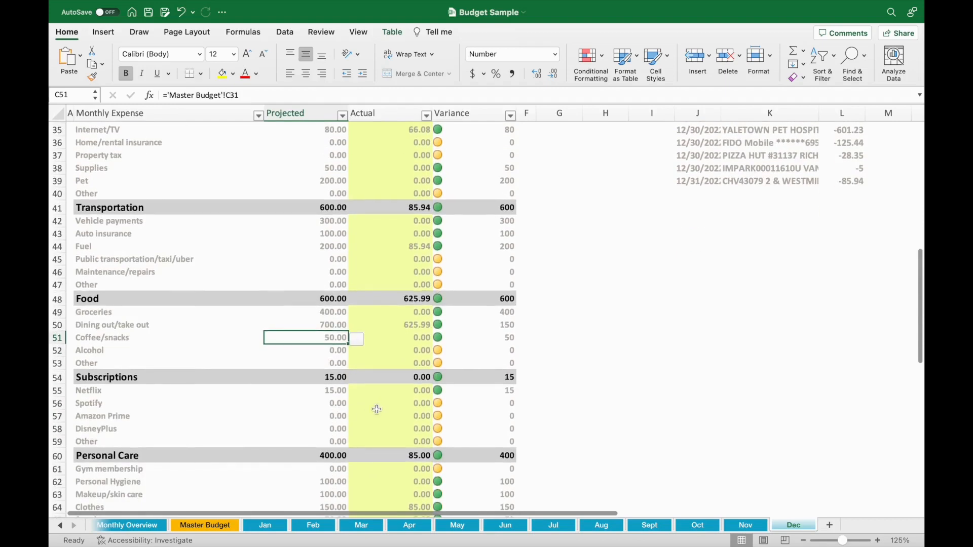
{"action": "scroll", "coordinate": [401, 391], "scroll_direction": "down", "scroll_amount": 2}
{"action": "left_click", "coordinate": [333, 423]}
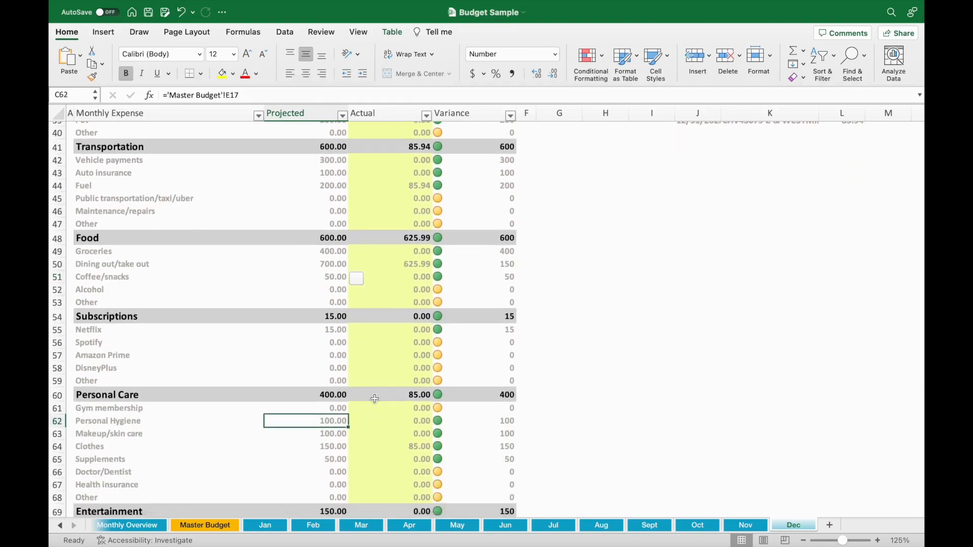
{"action": "type", "text": "0"}
{"action": "key", "text": "Return"}
Step: Examine the December chart and the Cash Flow table, comparing projected and actual income, expense and total cash
{"action": "scroll", "coordinate": [438, 360], "scroll_direction": "up", "scroll_amount": 1}
{"action": "scroll", "coordinate": [439, 360], "scroll_direction": "up", "scroll_amount": 8}
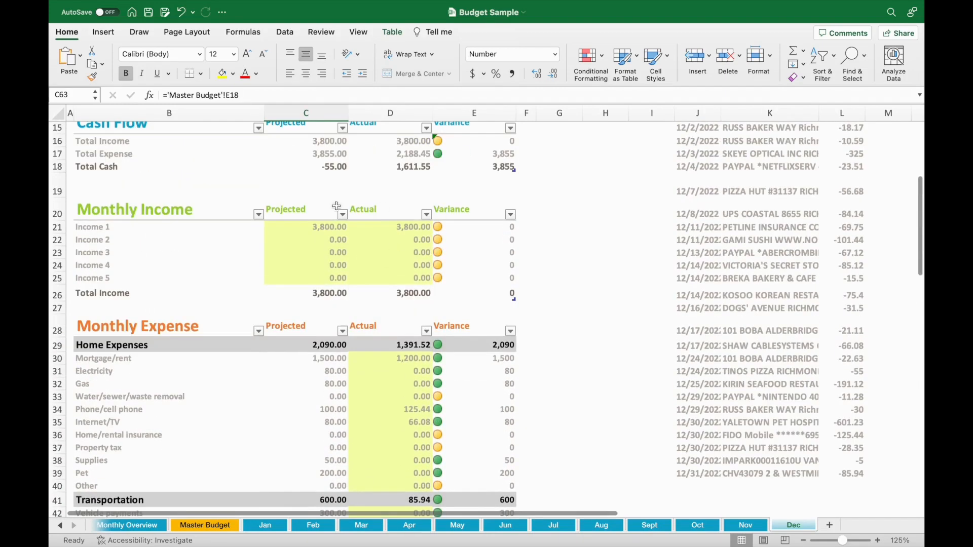
{"action": "scroll", "coordinate": [480, 228], "scroll_direction": "up", "scroll_amount": 3}
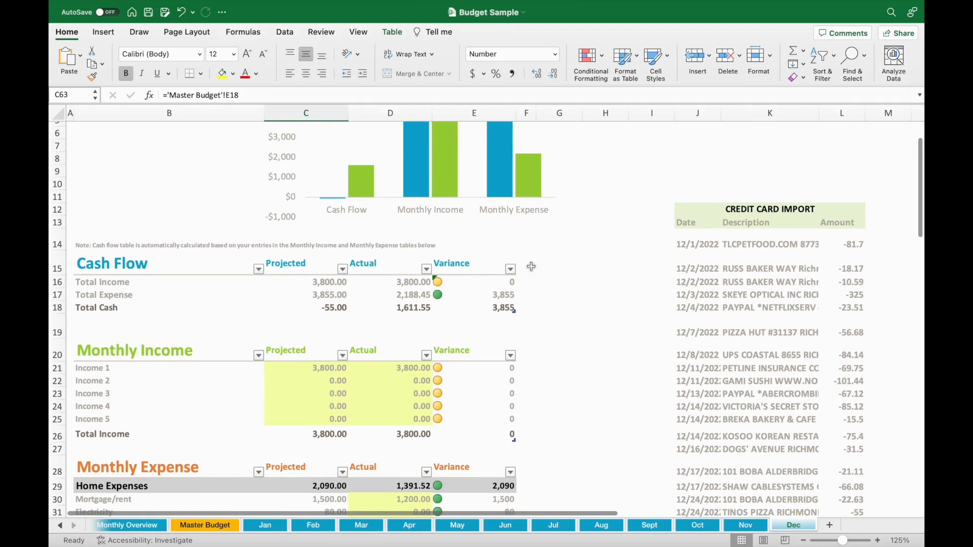
{"action": "scroll", "coordinate": [527, 264], "scroll_direction": "up", "scroll_amount": 1}
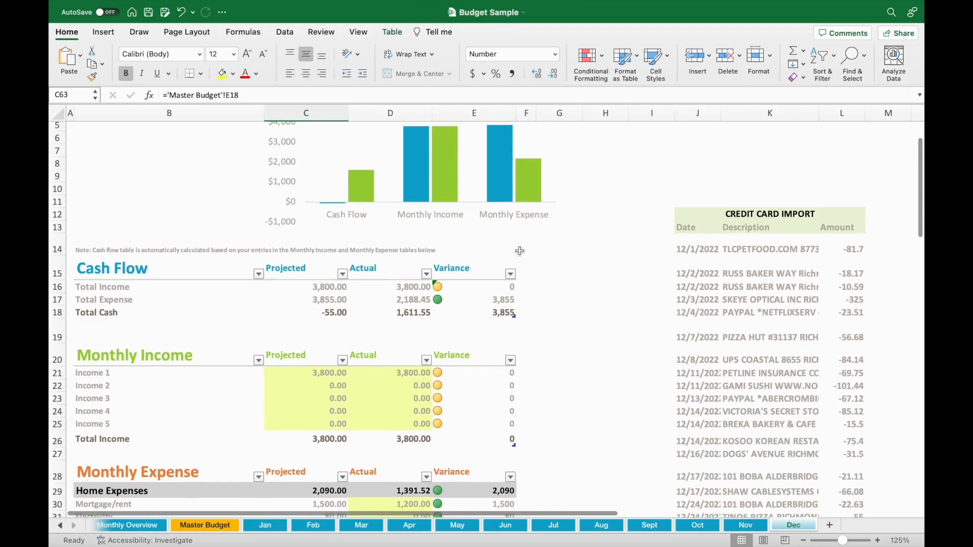
{"action": "scroll", "coordinate": [518, 245], "scroll_direction": "up", "scroll_amount": 3}
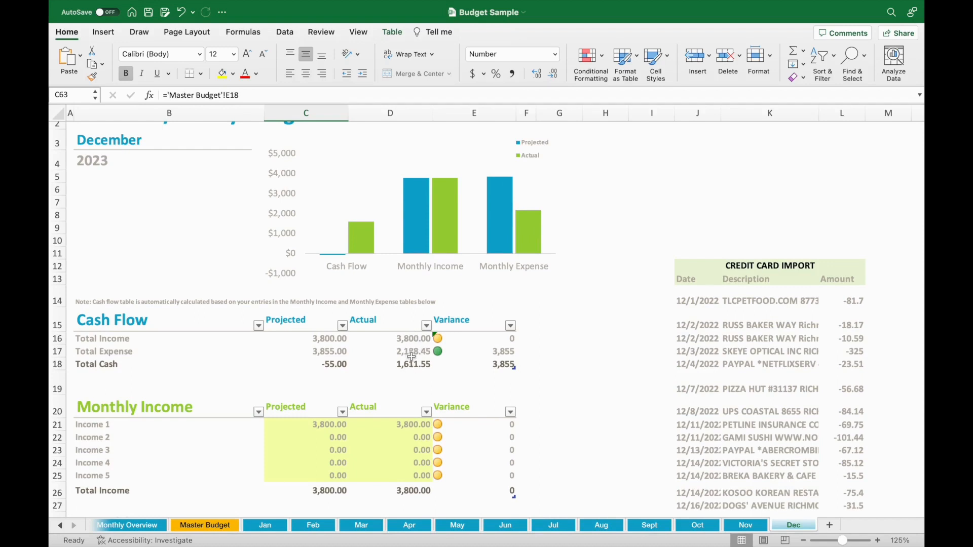
{"action": "scroll", "coordinate": [412, 357], "scroll_direction": "down", "scroll_amount": 2}
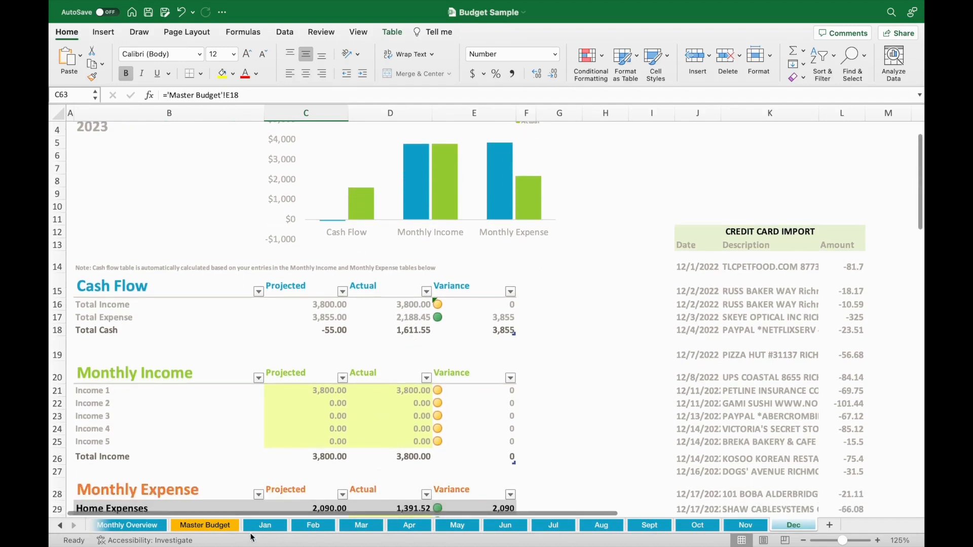
Step: On the Monthly Overview sheet, set My Saving Goal for December to 500
{"action": "left_click", "coordinate": [159, 527]}
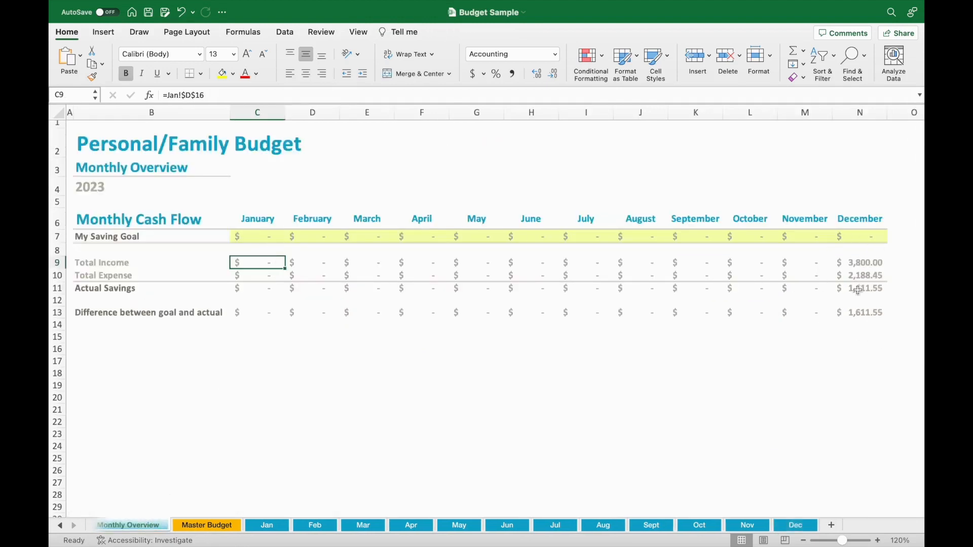
{"action": "left_click", "coordinate": [863, 238]}
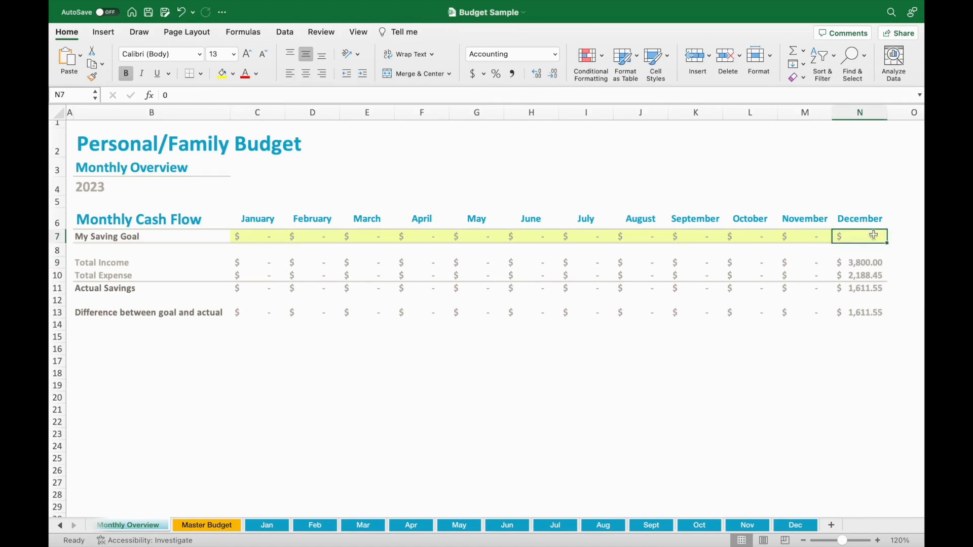
{"action": "type", "text": "500"}
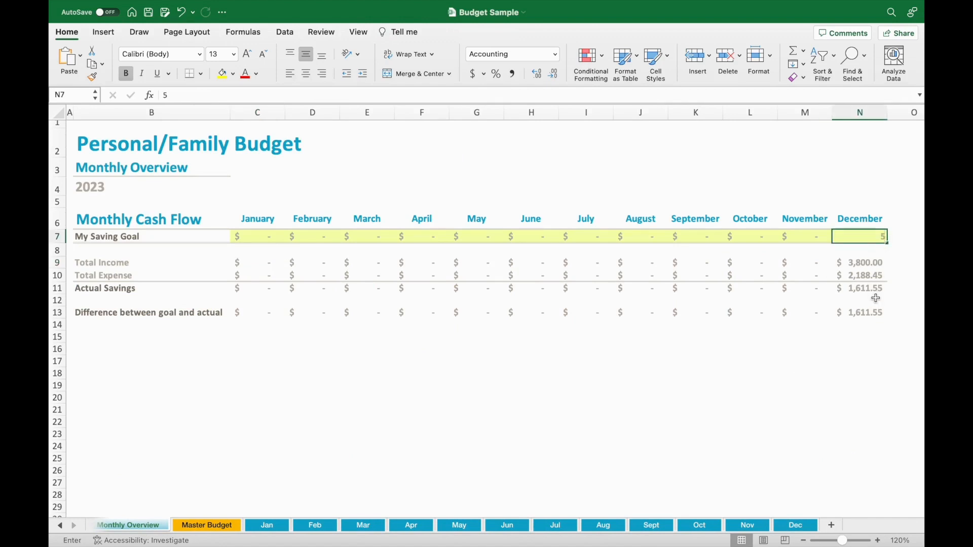
{"action": "key", "text": "Return"}
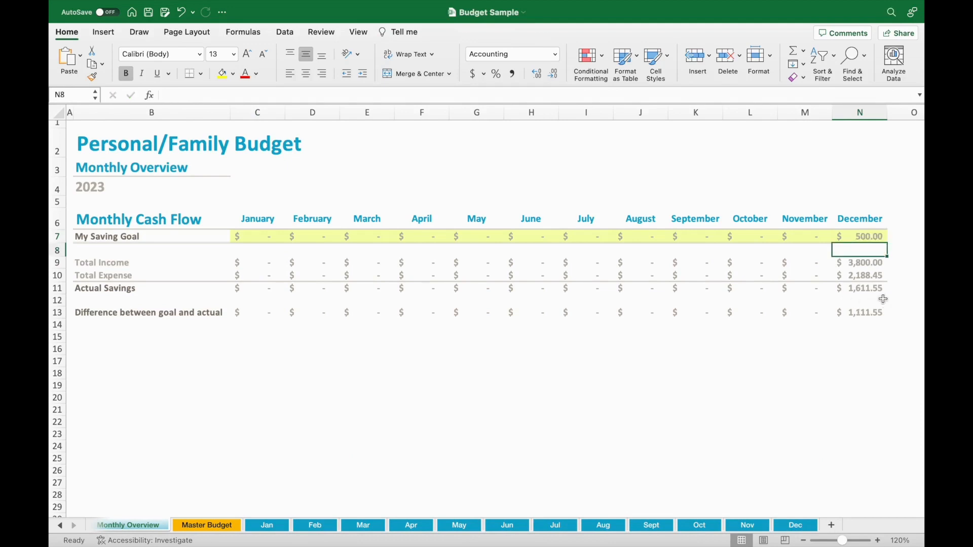
Step: Examine the Annual Overview sheet, from its expense categories up to the yearly chart and the Cash Flow projected, actual and average figures
{"action": "left_click", "coordinate": [60, 526]}
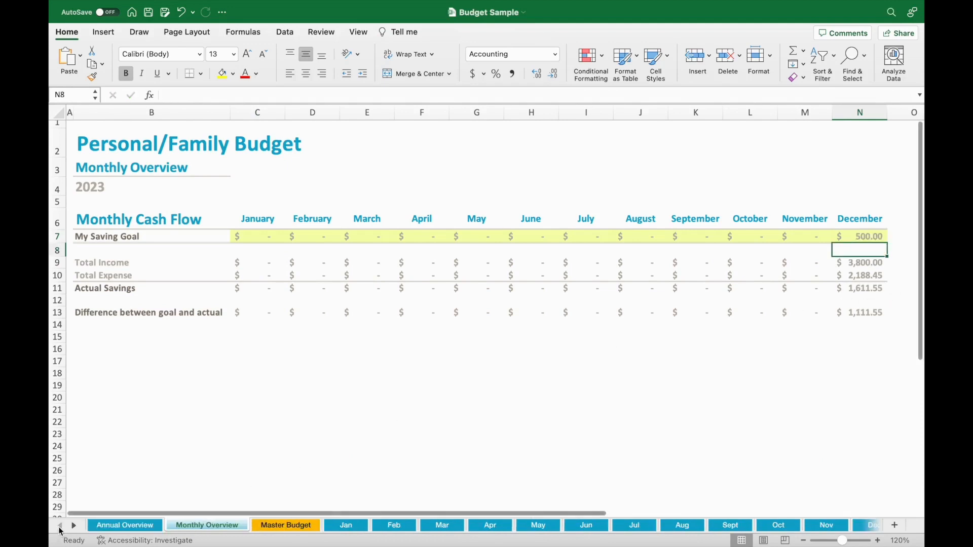
{"action": "left_click", "coordinate": [104, 528]}
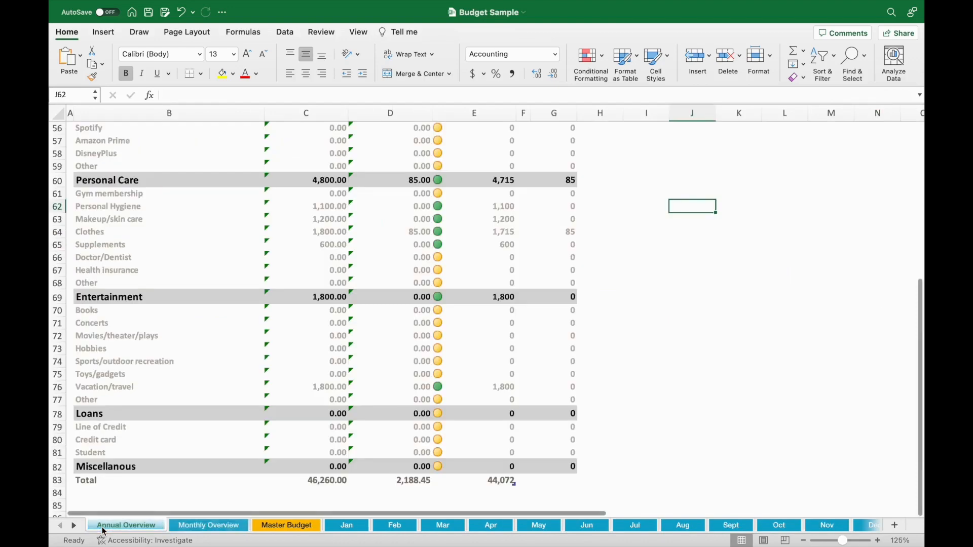
{"action": "scroll", "coordinate": [580, 372], "scroll_direction": "up", "scroll_amount": 8}
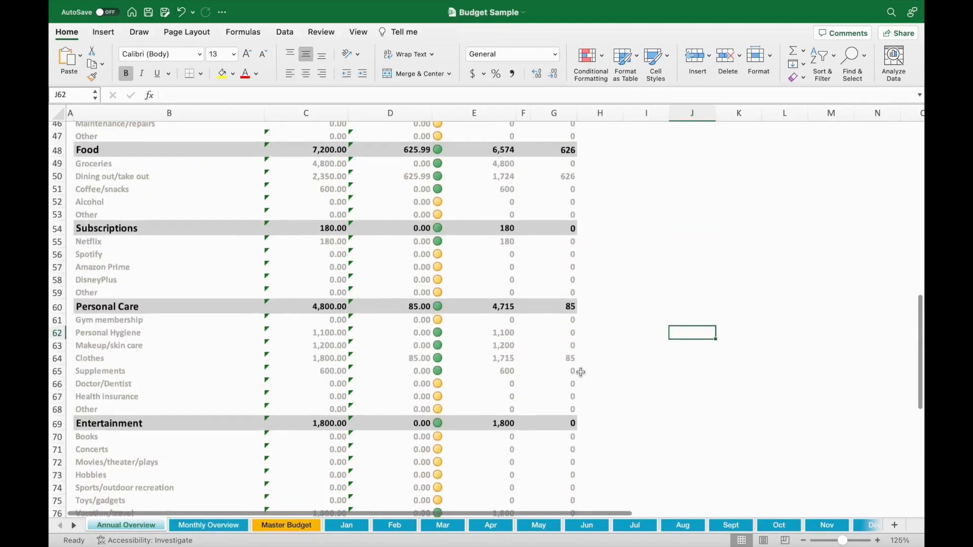
{"action": "scroll", "coordinate": [580, 373], "scroll_direction": "up", "scroll_amount": 7}
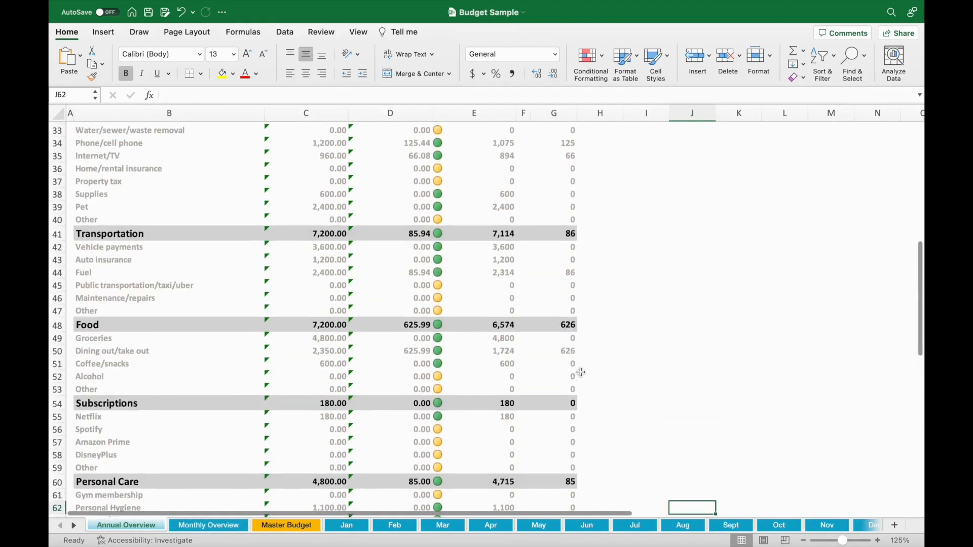
{"action": "scroll", "coordinate": [581, 373], "scroll_direction": "up", "scroll_amount": 5}
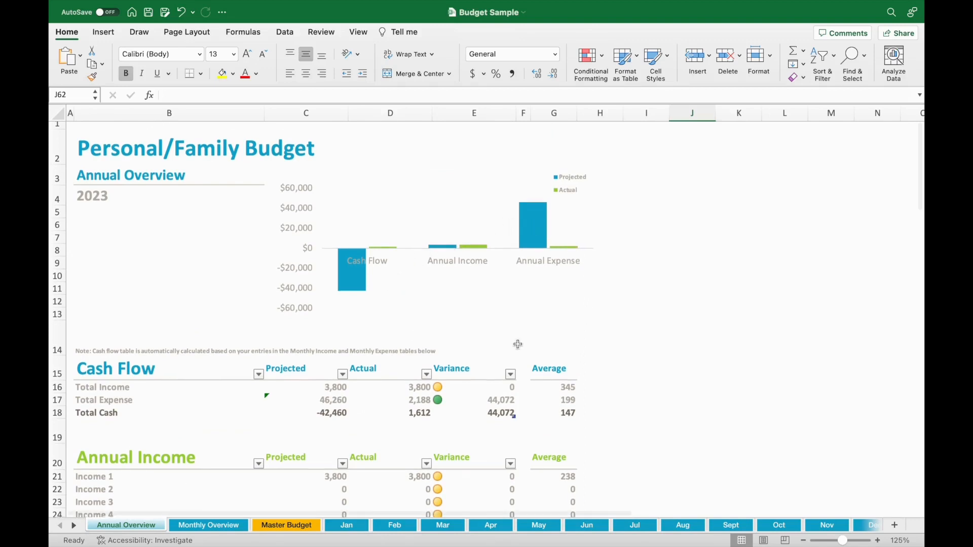
{"action": "scroll", "coordinate": [517, 344], "scroll_direction": "down", "scroll_amount": 1}
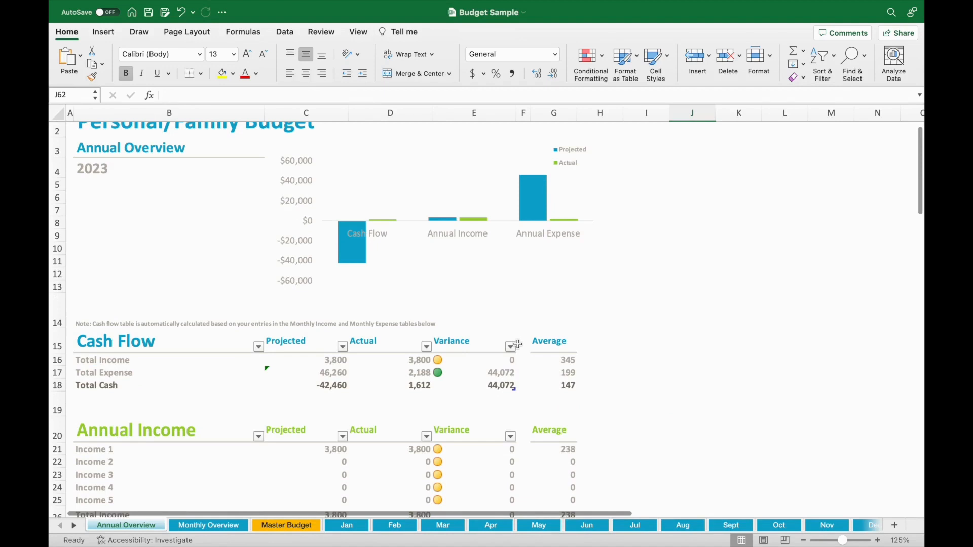
{"action": "scroll", "coordinate": [517, 345], "scroll_direction": "down", "scroll_amount": 1}
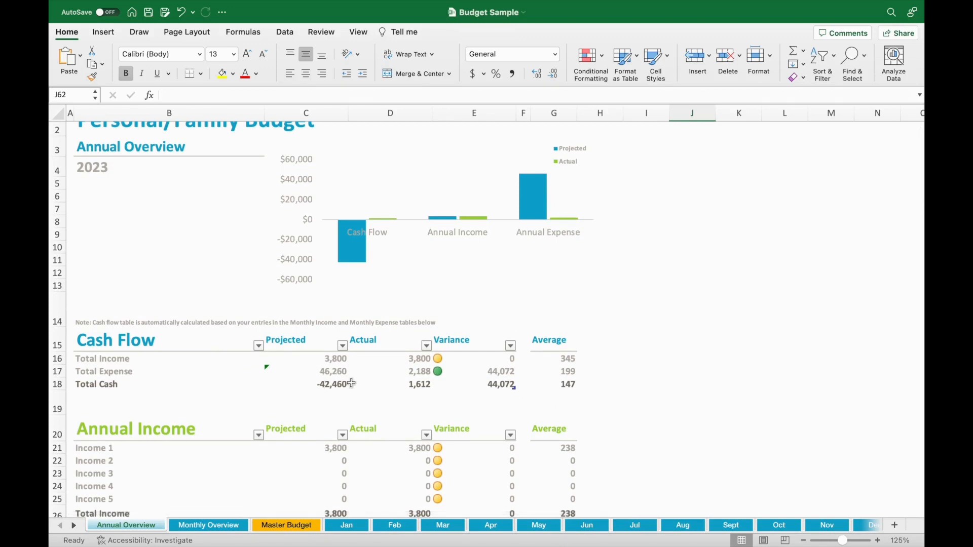
{"action": "scroll", "coordinate": [421, 392], "scroll_direction": "up", "scroll_amount": 2}
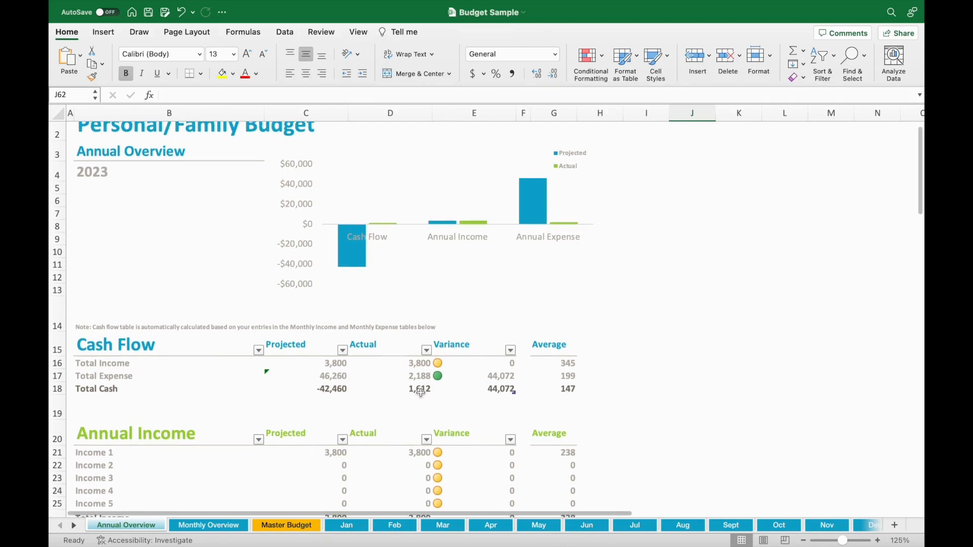